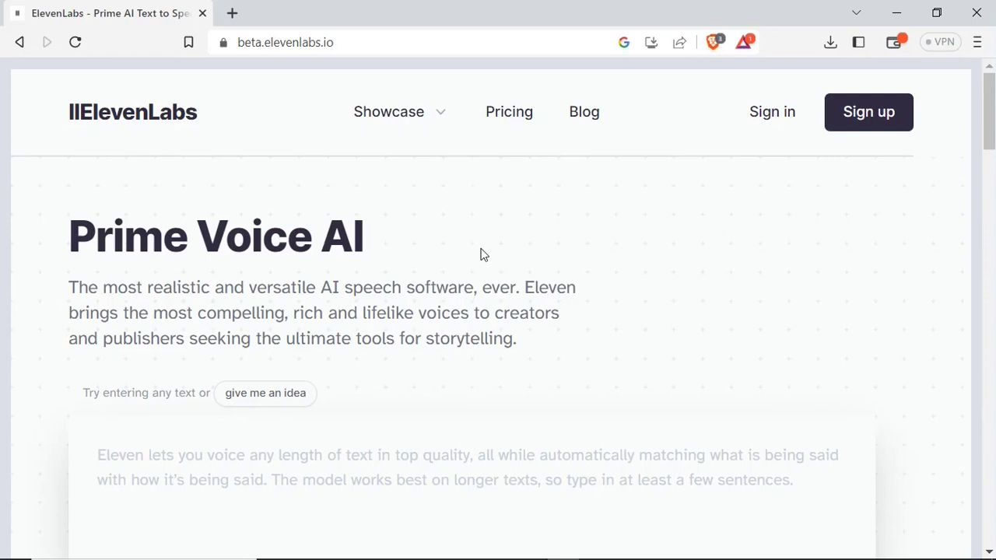
Step: Examine the homepage speech demo's list of premade voices and its character limit
drag(994, 122, 993, 159)
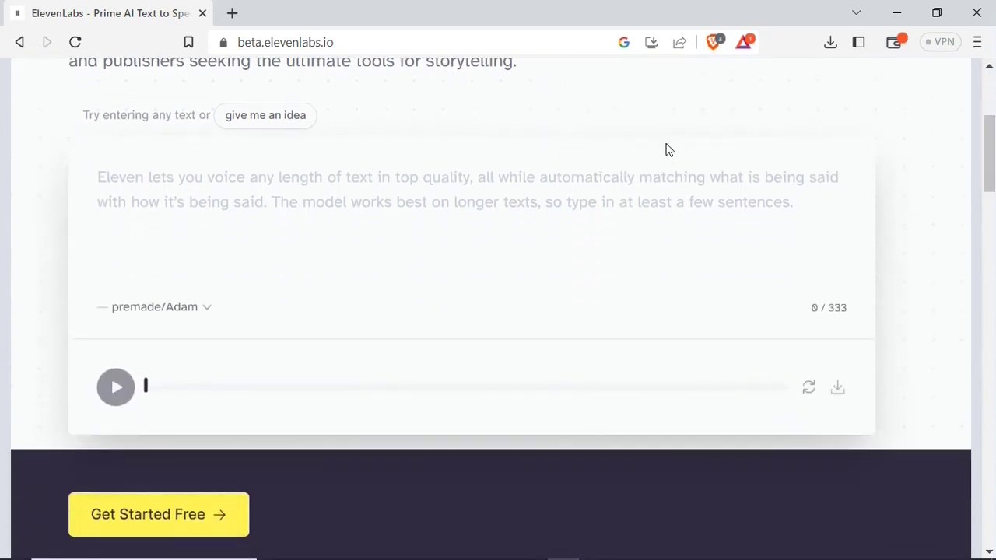
click(119, 180)
click(196, 320)
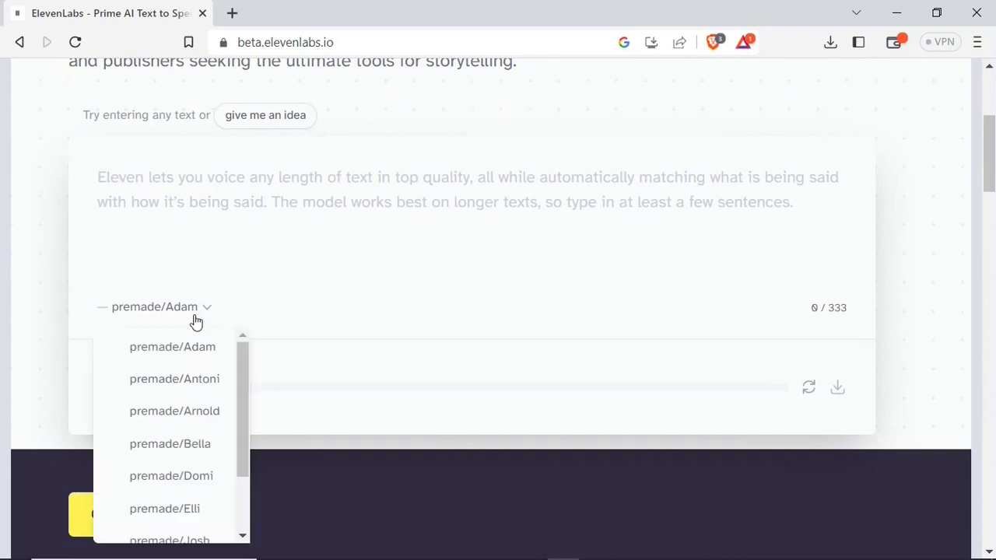
drag(241, 356, 242, 448)
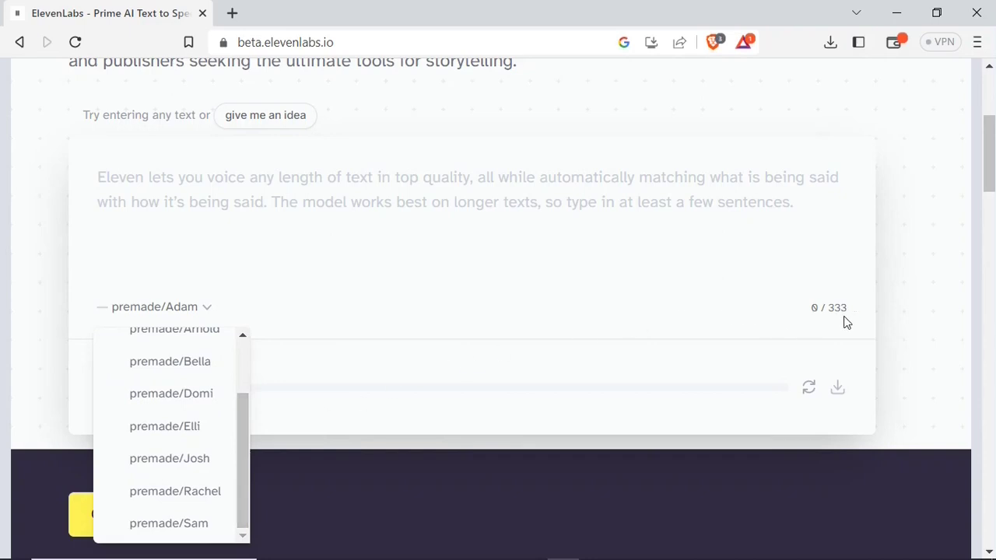
drag(847, 316, 813, 319)
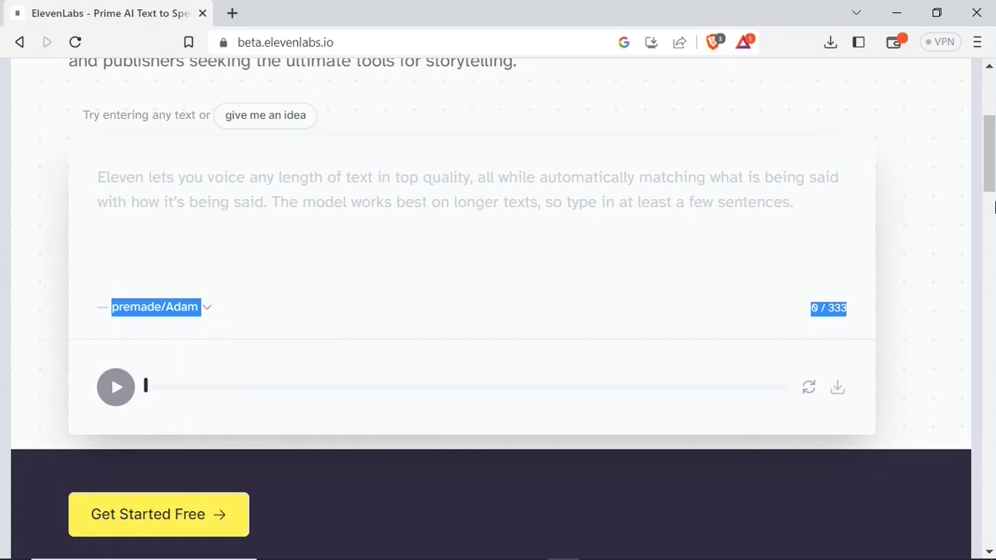
scroll(992, 142, up, 2)
drag(992, 142, 992, 128)
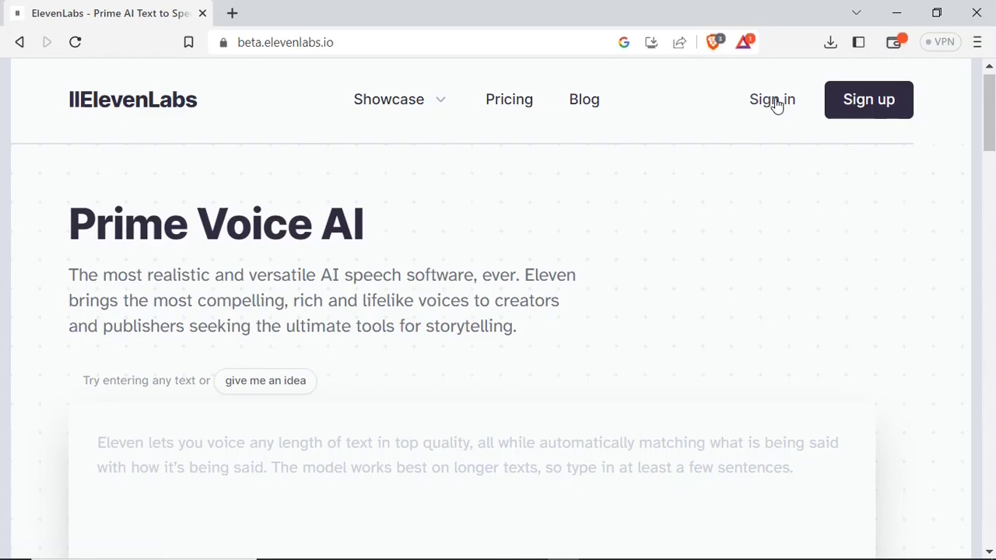
Step: Review the pricing plans, comparing what the Free, Starter and higher-priced tiers include
click(499, 105)
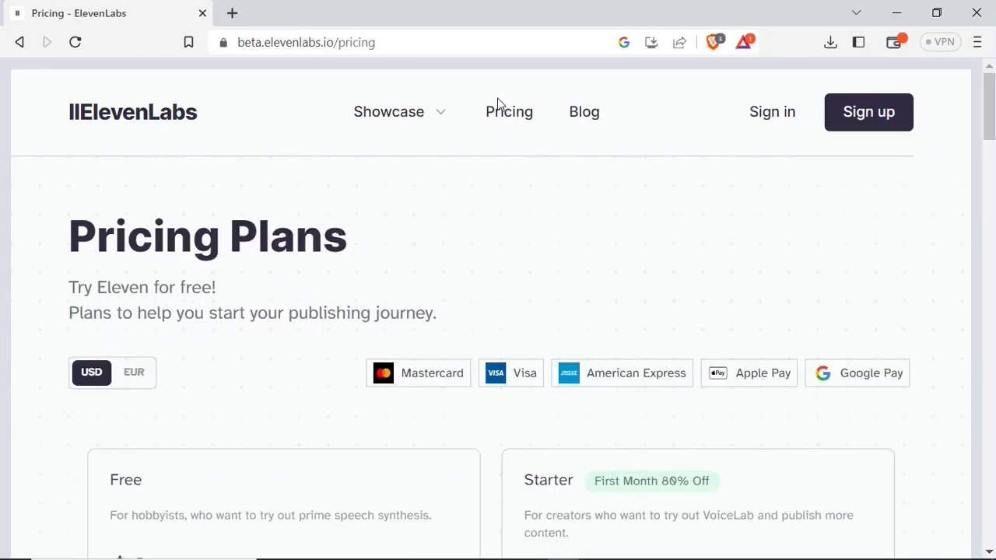
drag(992, 106, 991, 165)
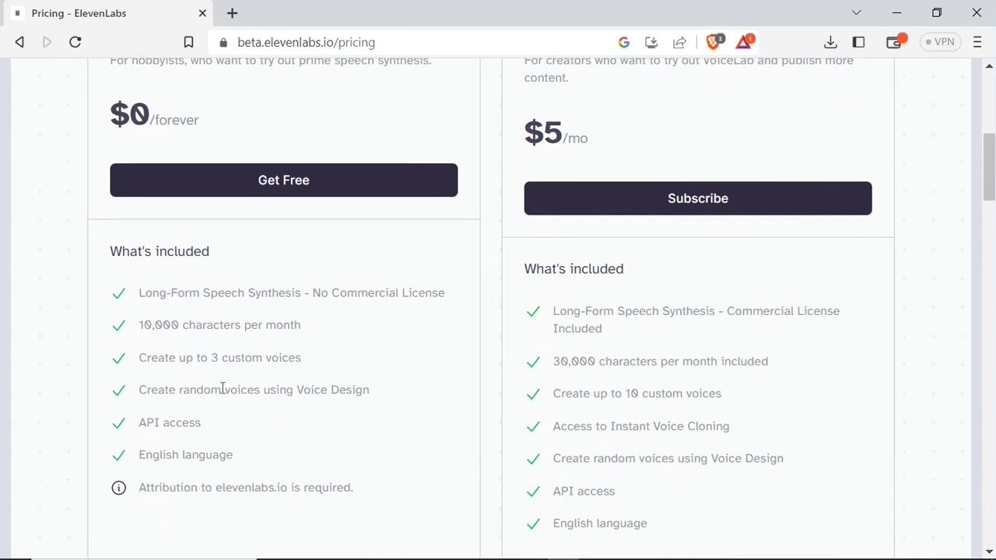
drag(134, 299, 356, 493)
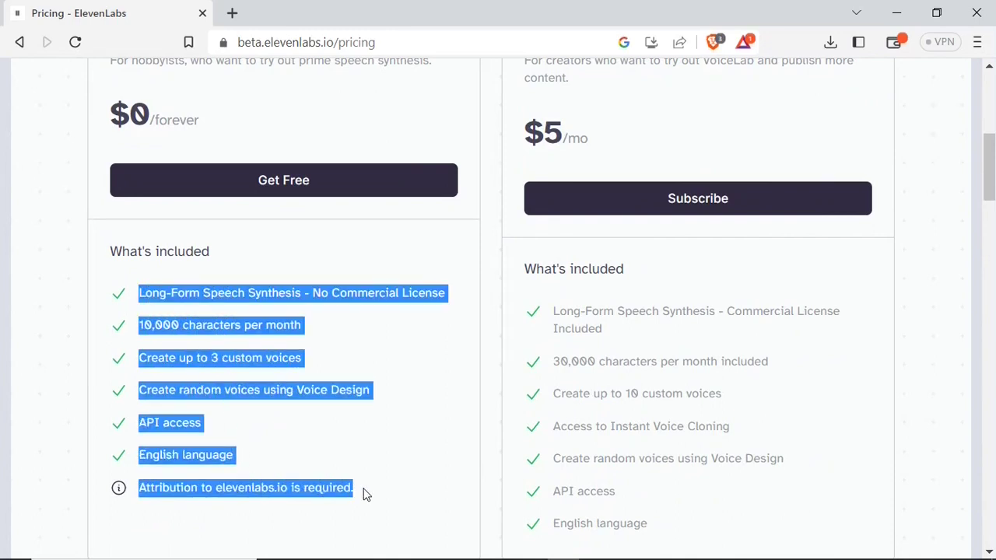
click(738, 290)
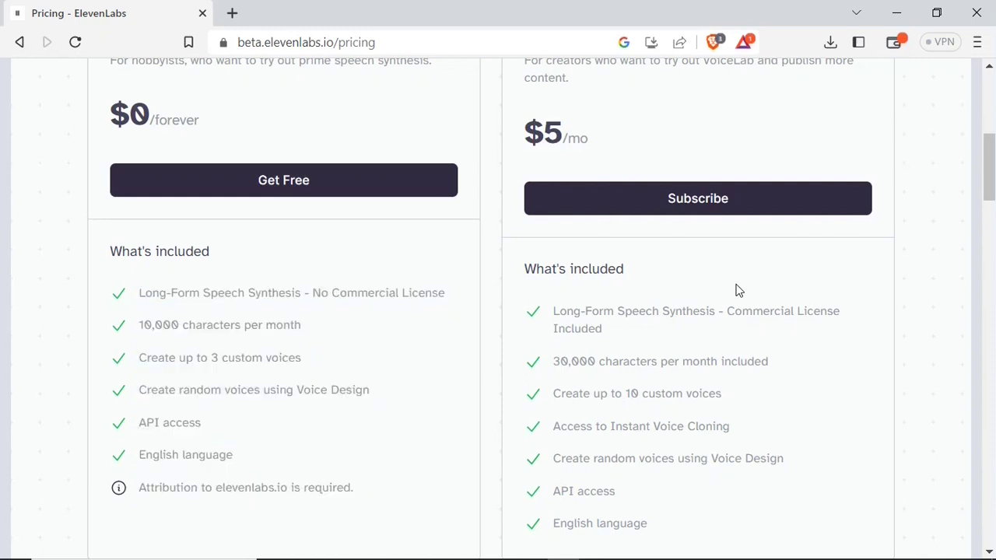
drag(993, 181, 990, 258)
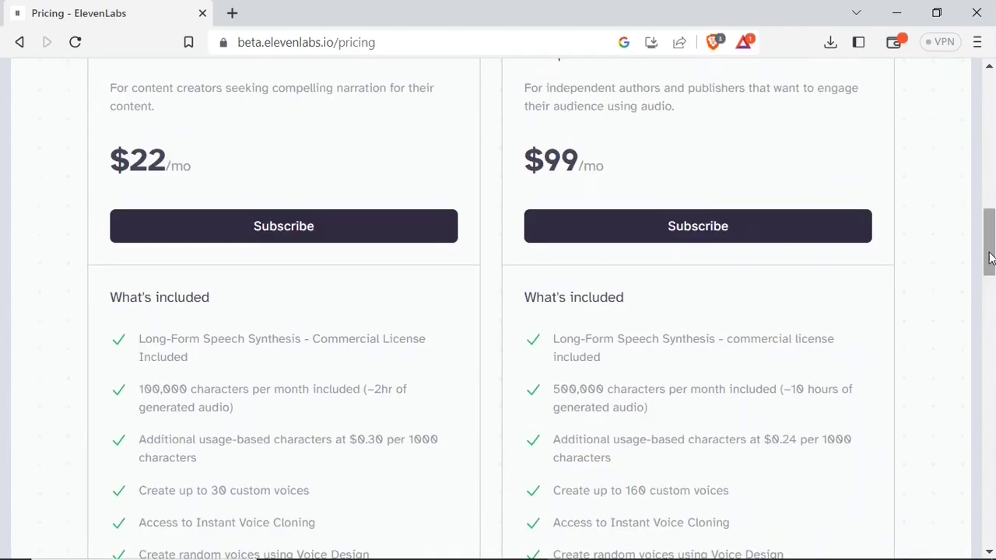
drag(990, 258, 990, 106)
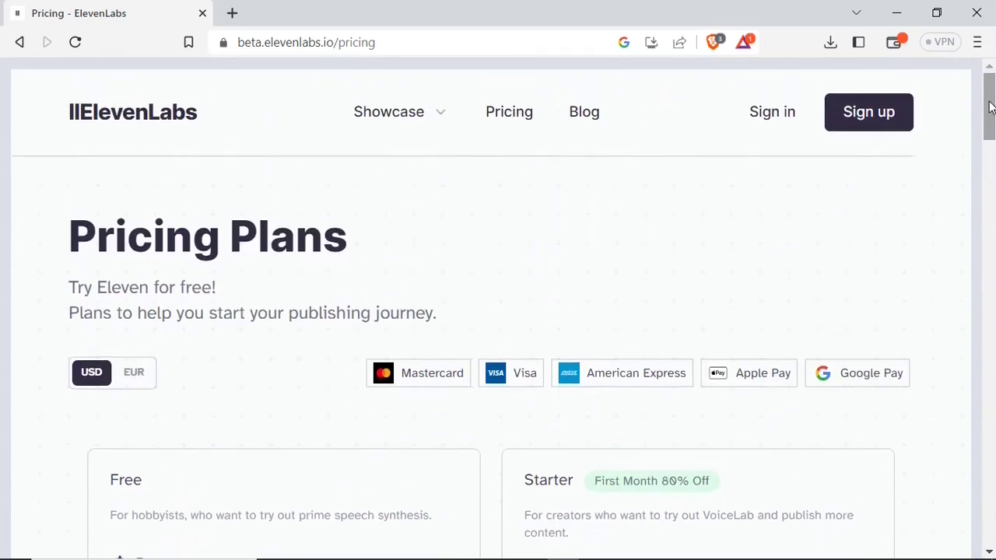
Step: Sign in with the Google account and open the Speech Synthesis page
click(772, 113)
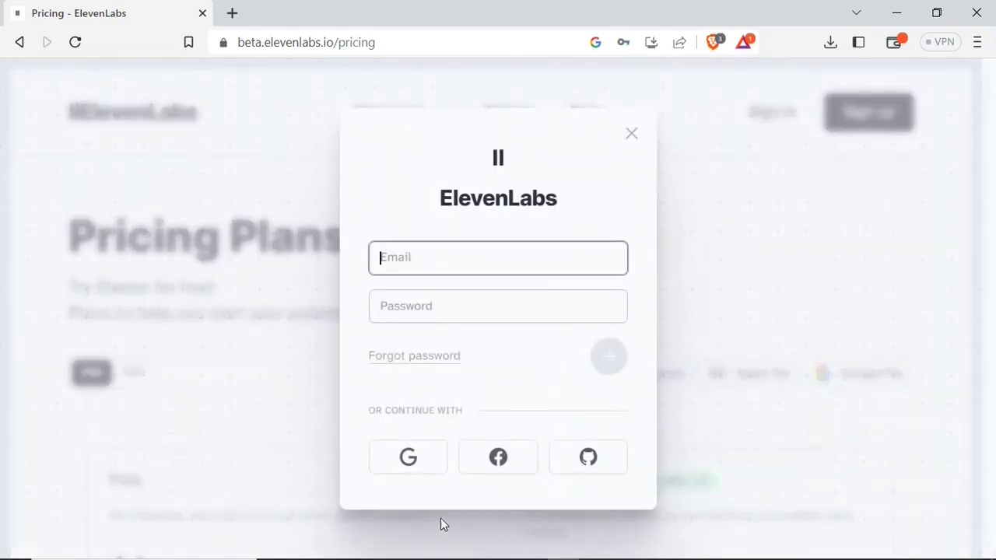
click(416, 458)
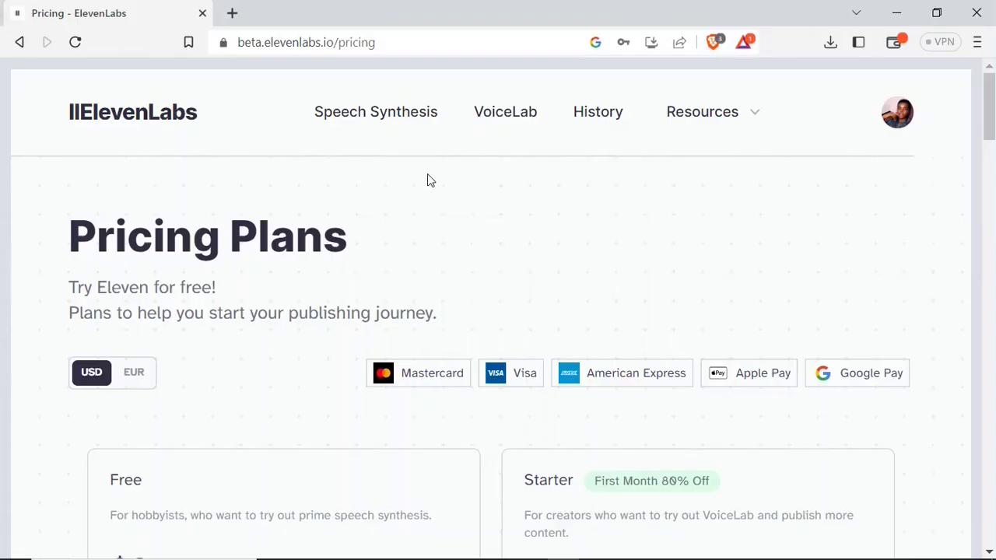
click(387, 118)
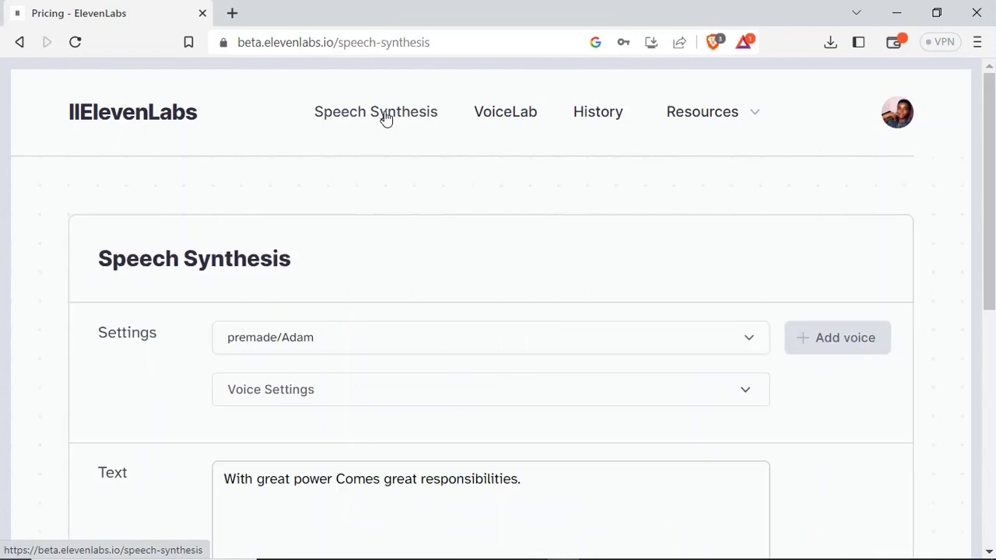
Step: Preview the premade/Arnold voice without selecting it, and inspect the Stability and Clarity + Similarity Enhancement voice settings
drag(992, 142, 993, 217)
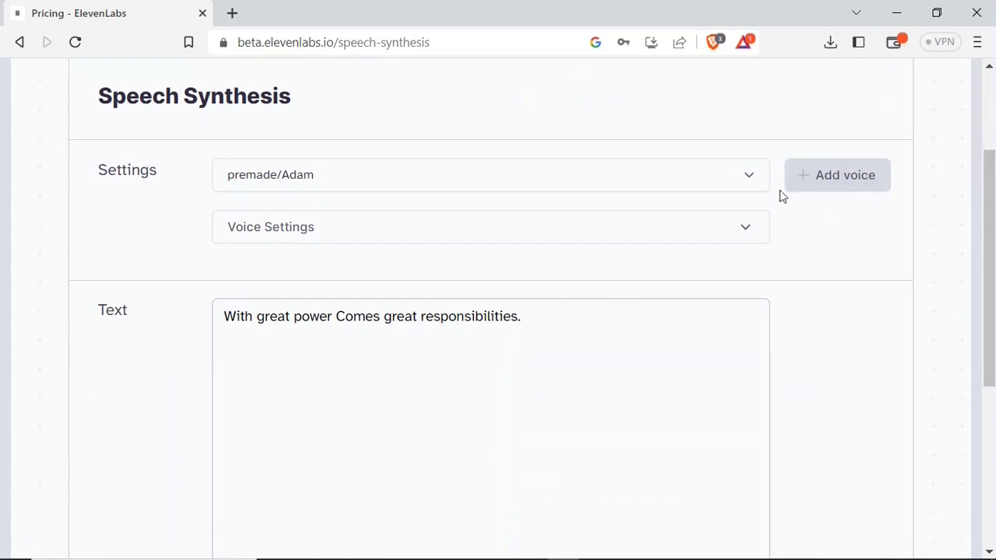
click(746, 181)
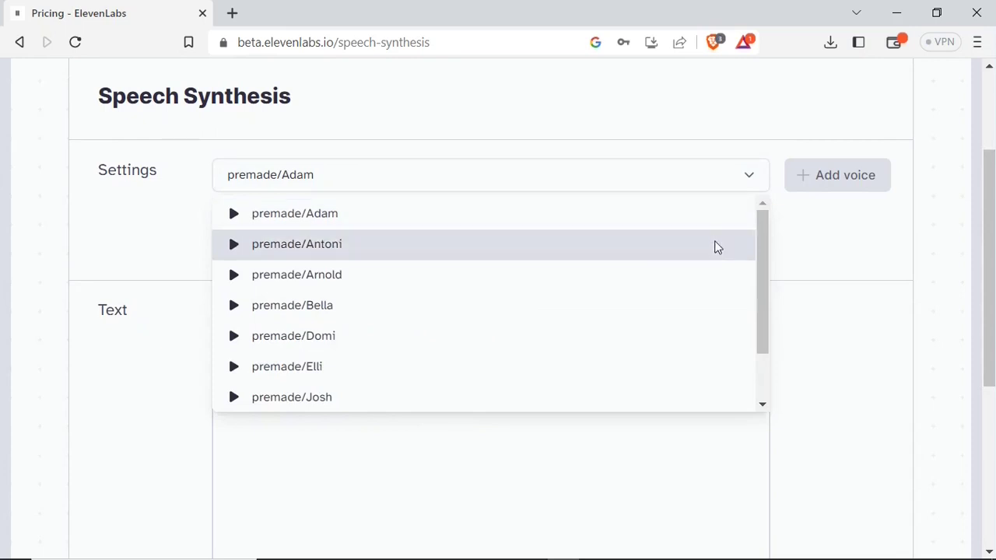
drag(763, 231, 765, 210)
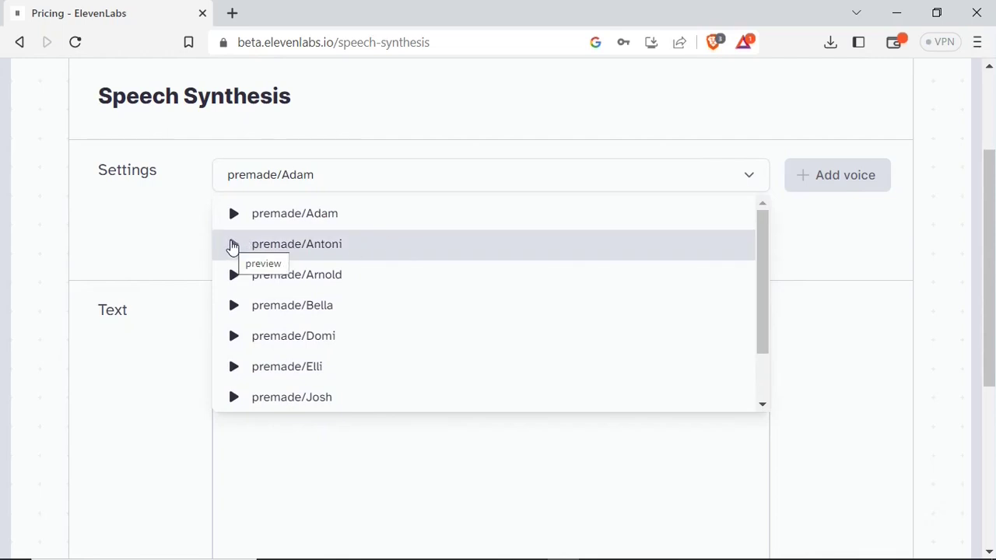
click(235, 279)
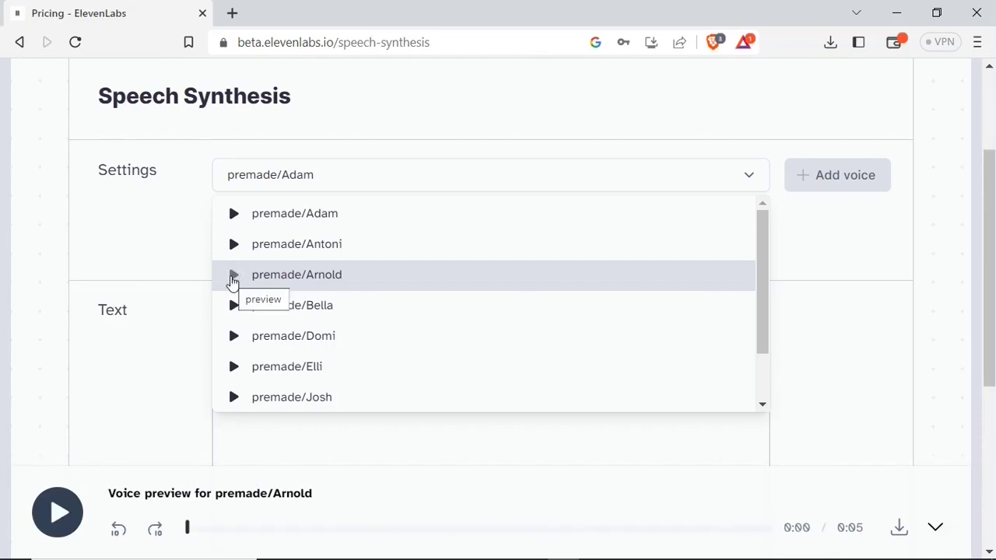
click(832, 235)
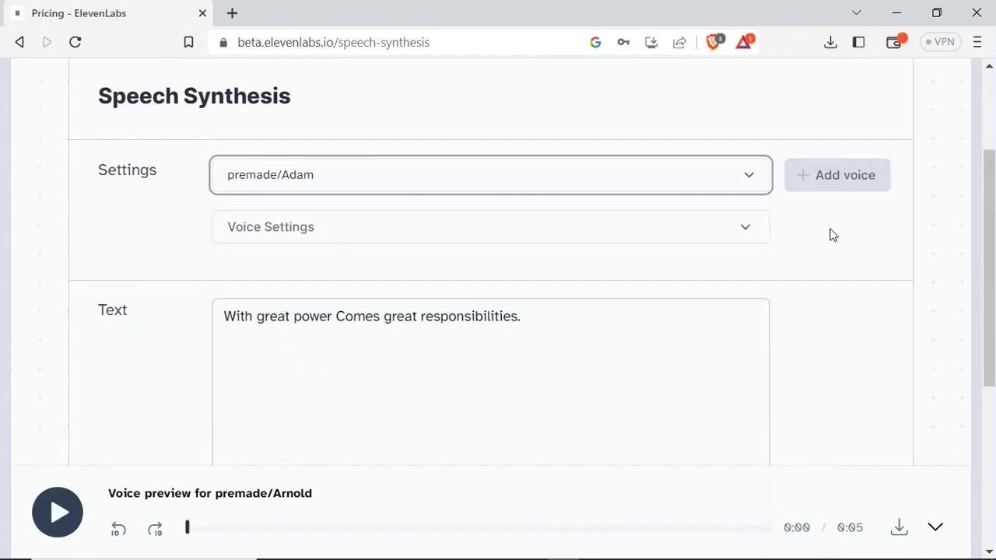
click(716, 228)
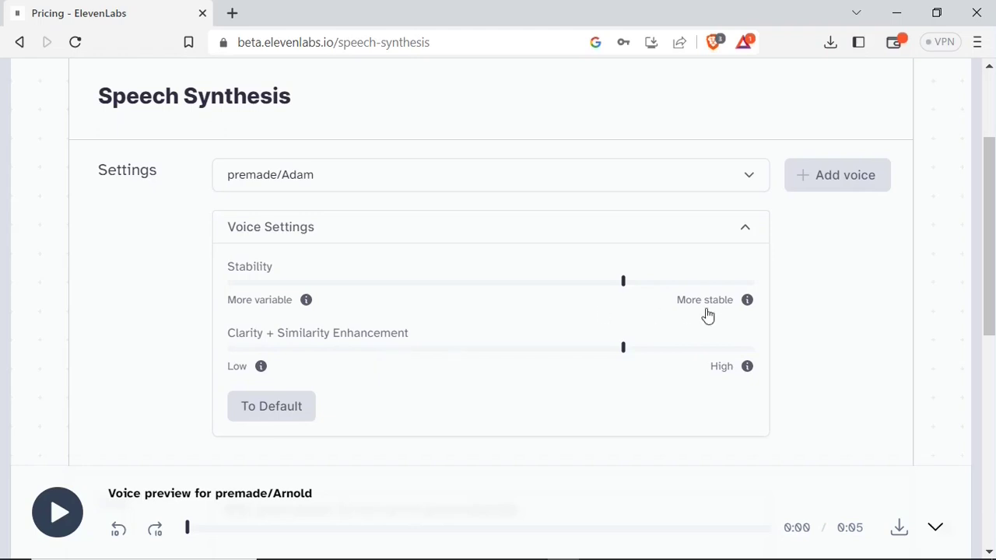
click(748, 232)
Step: Replace the speech text with "Hello, welcome to Dennis Tech Tips. Today we are going to generate speech using Eleven labs."
scroll(833, 217, down, 2)
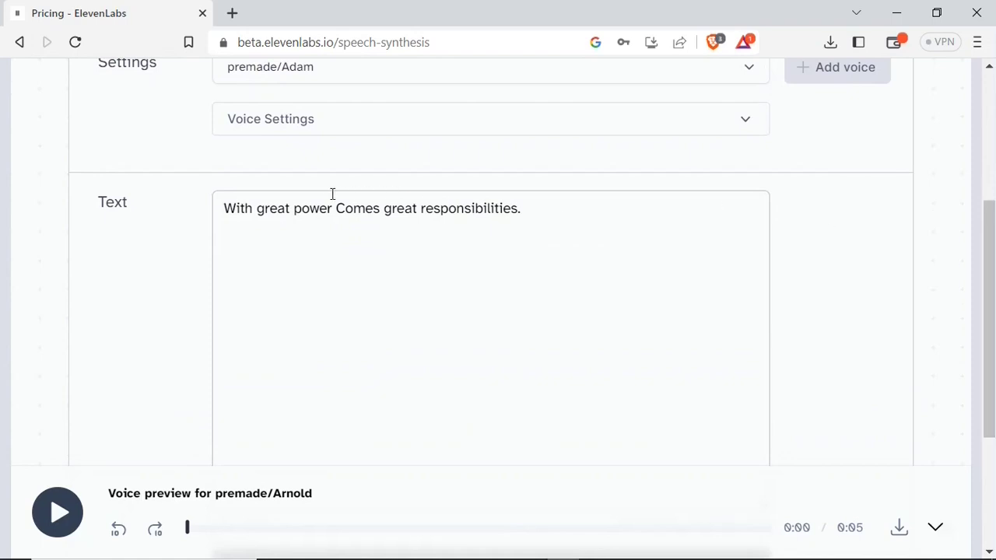
click(289, 214)
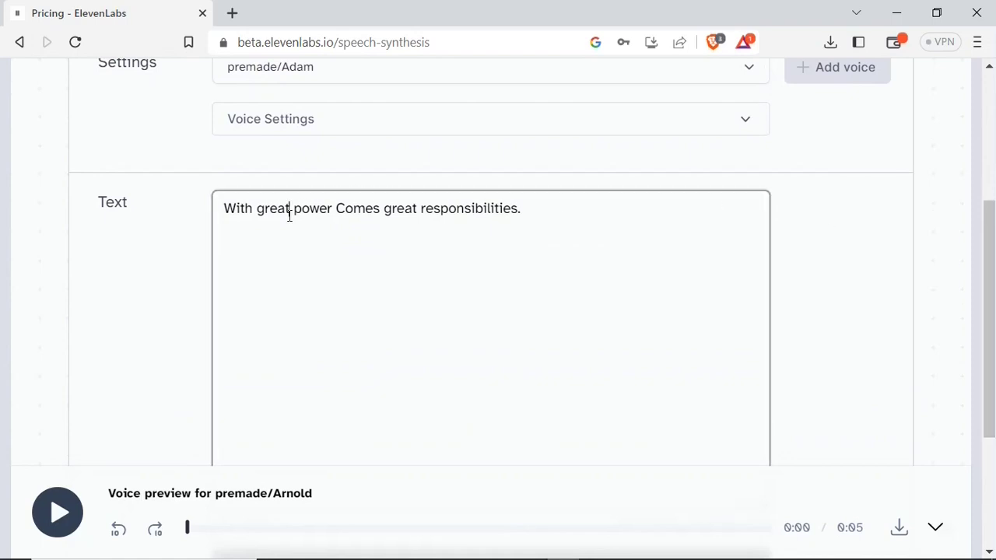
drag(532, 216, 189, 215)
key(BackSpace)
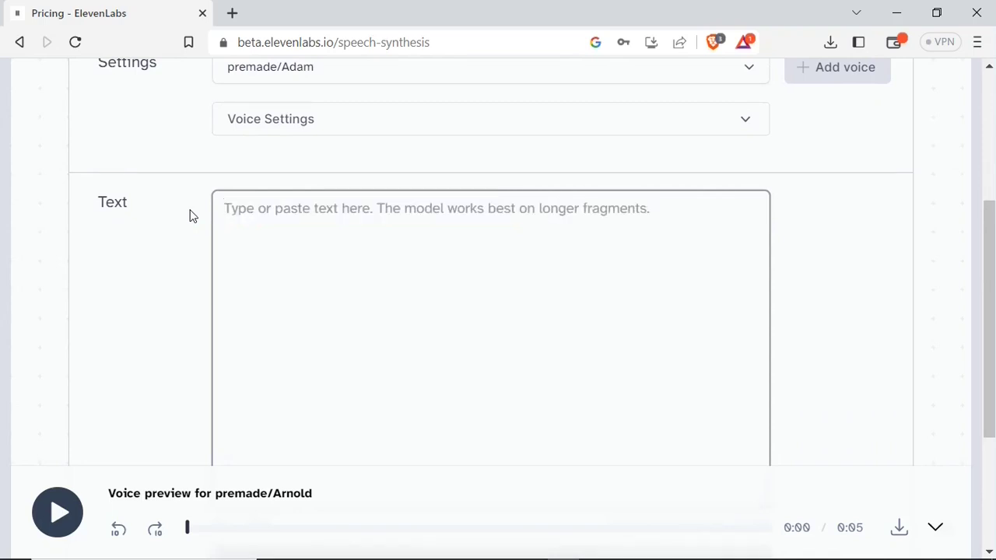
text(Hello, welcome to Dennis Tech Tips. Today we are going to generate speech using Eleven labs.)
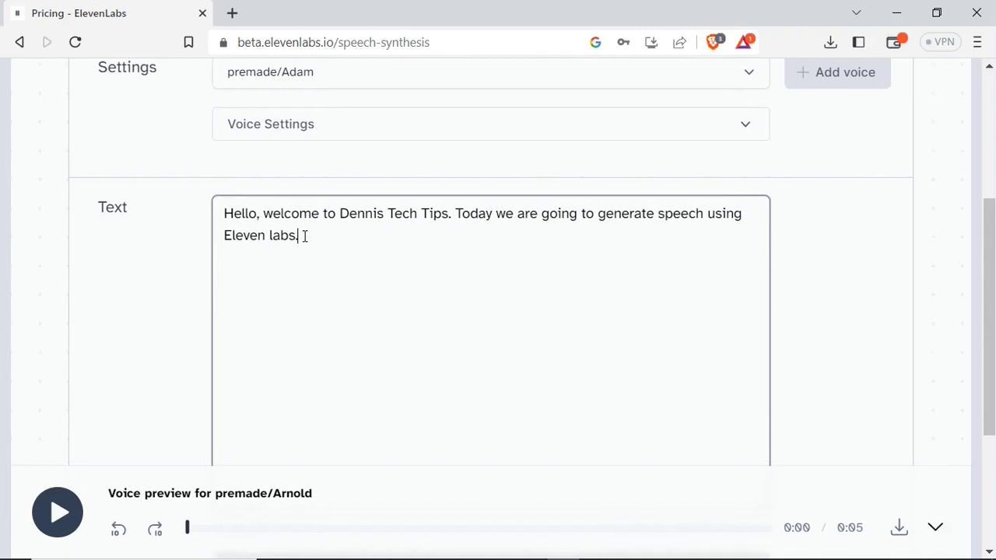
Step: Generate speech from the entered text with the premade/Adam voice, and generate it a second time
scroll(304, 236, down, 3)
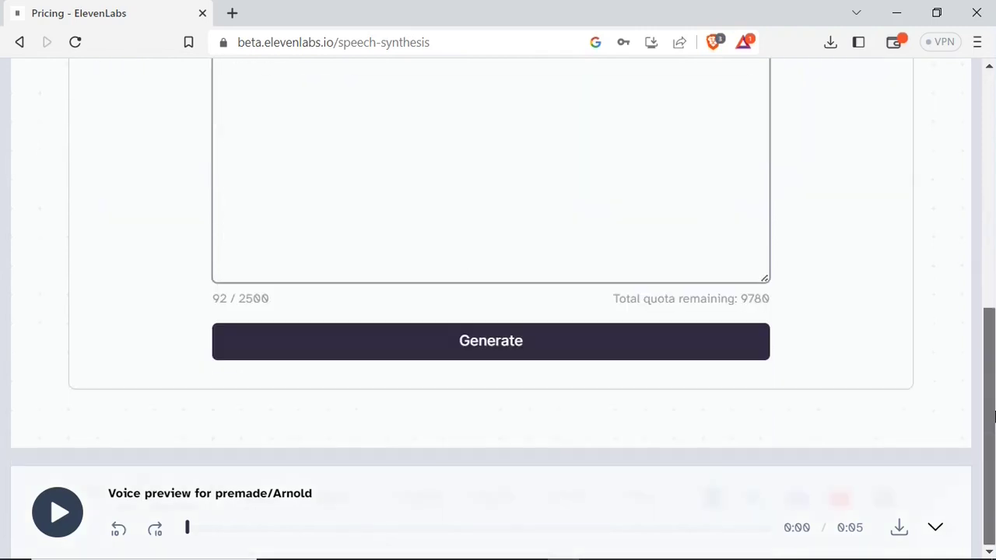
click(453, 350)
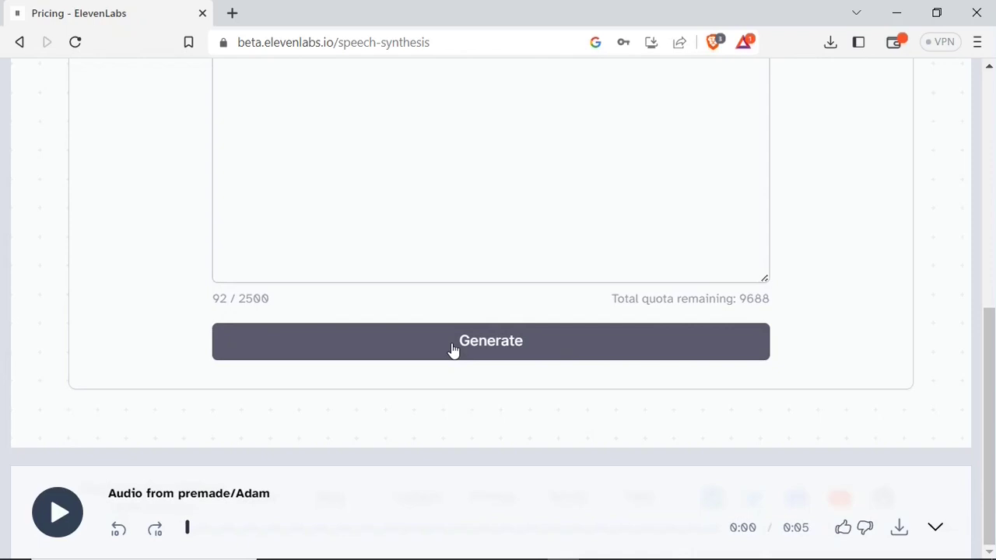
click(452, 348)
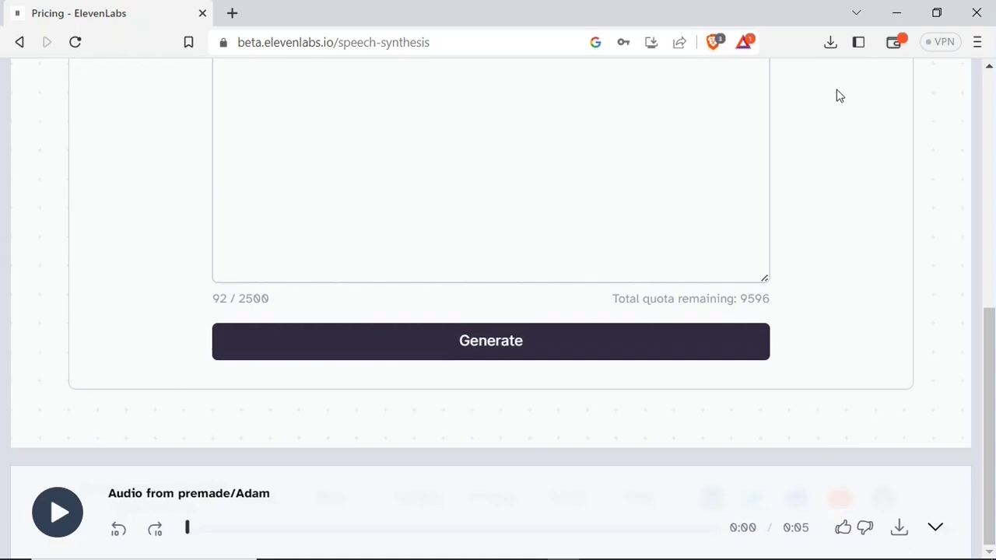
Step: Open the most recently downloaded Adam MP3 in Media Player to listen to it, and return to the browser
click(830, 46)
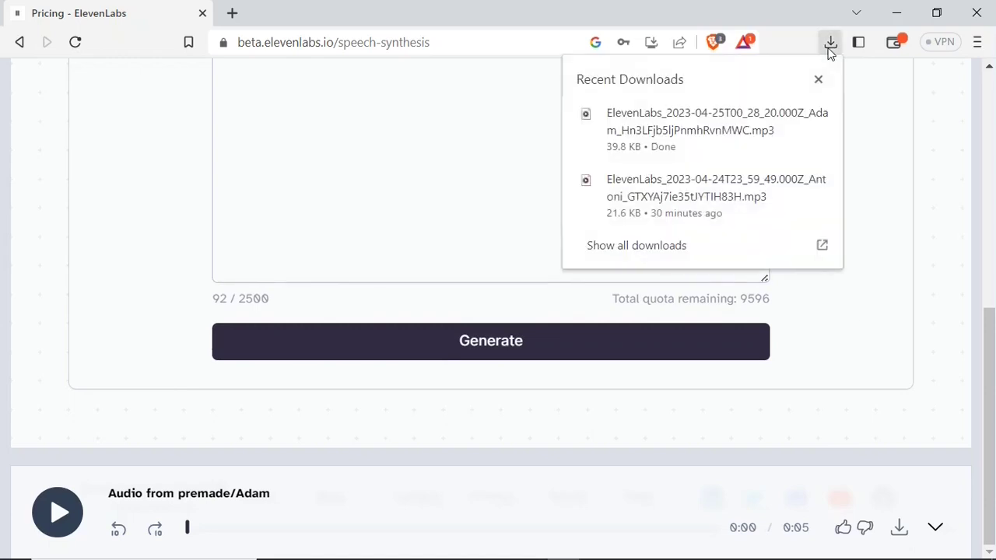
click(671, 133)
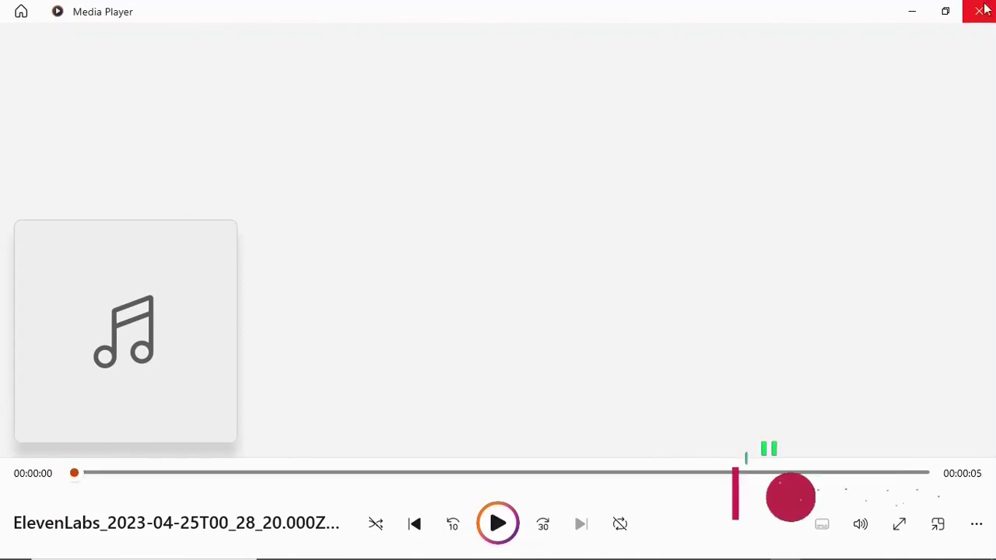
click(911, 11)
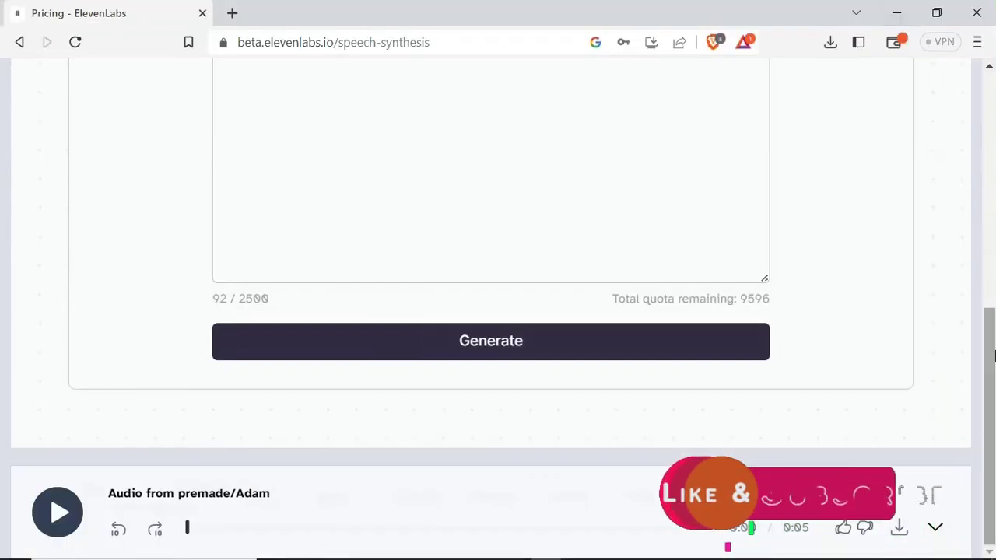
Step: Go to VoiceLab from the Speech Synthesis voice settings and start adding a new voice of the Voice Design type
scroll(992, 208, up, 5)
scroll(992, 209, up, 2)
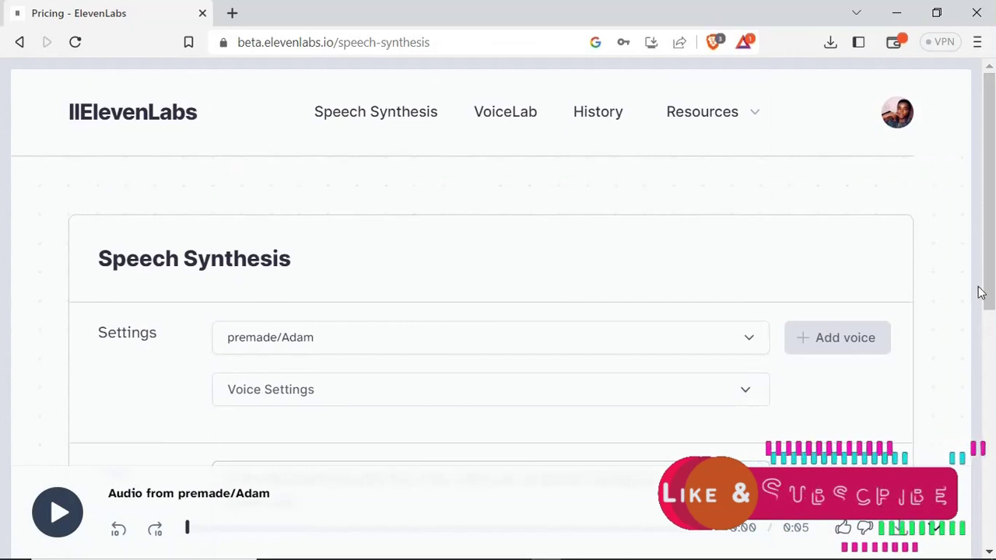
click(820, 349)
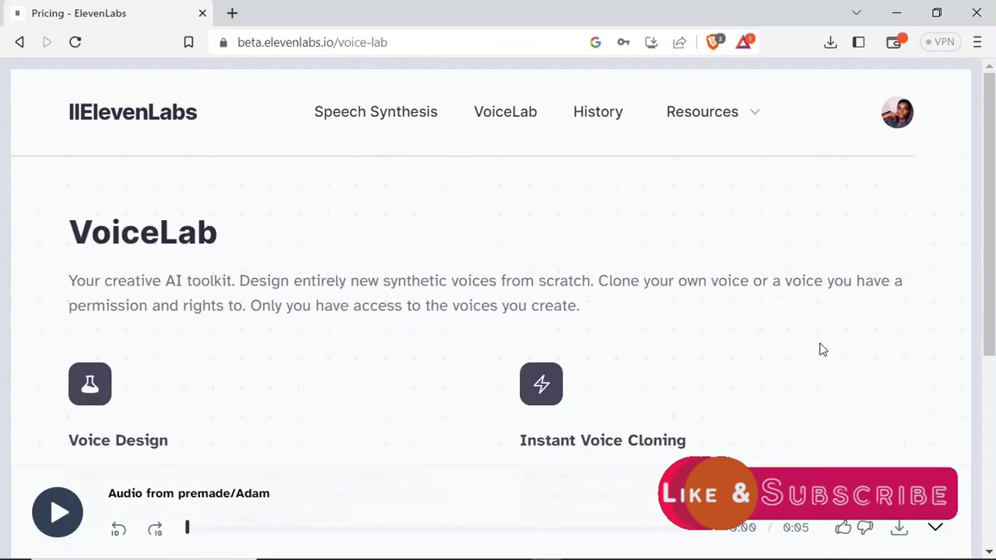
scroll(993, 167, down, 2)
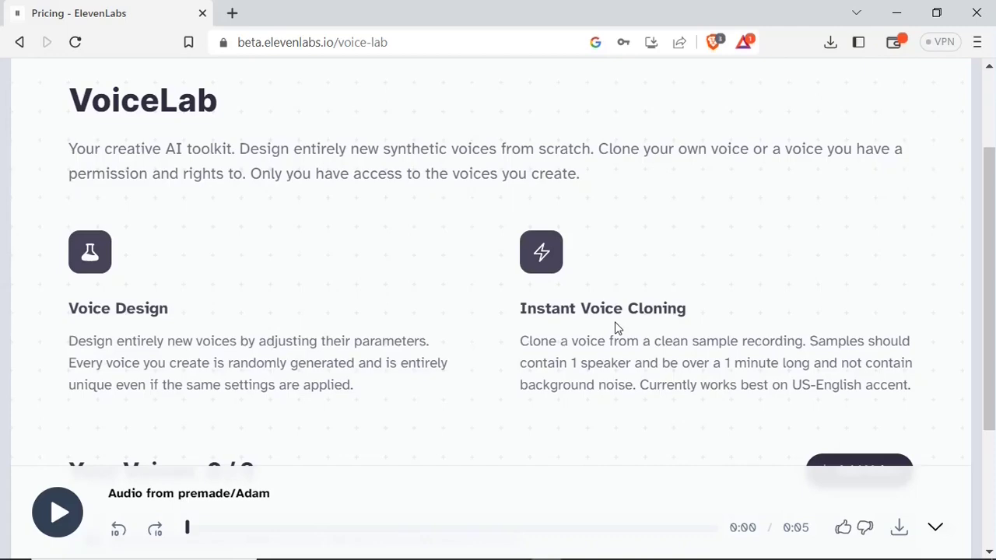
scroll(962, 340, down, 1)
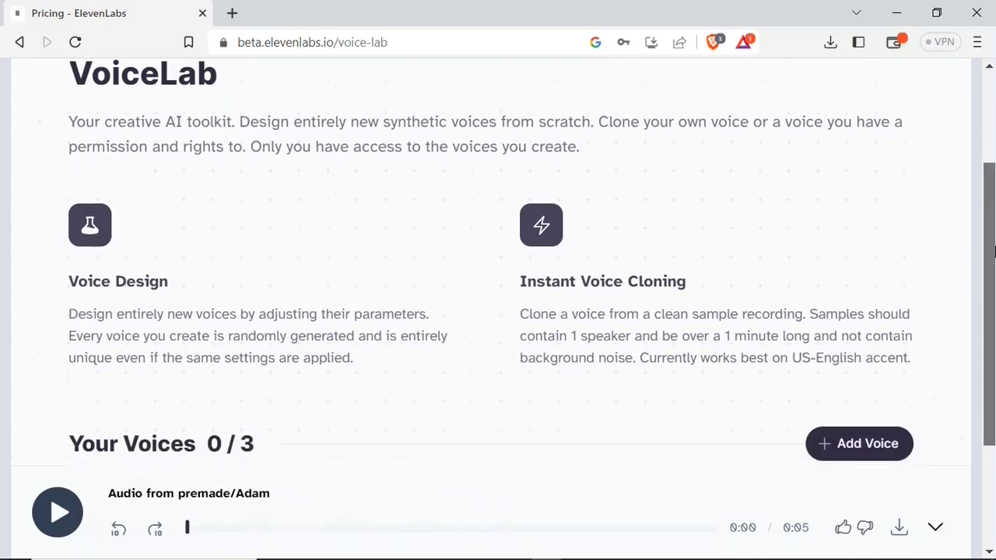
click(855, 398)
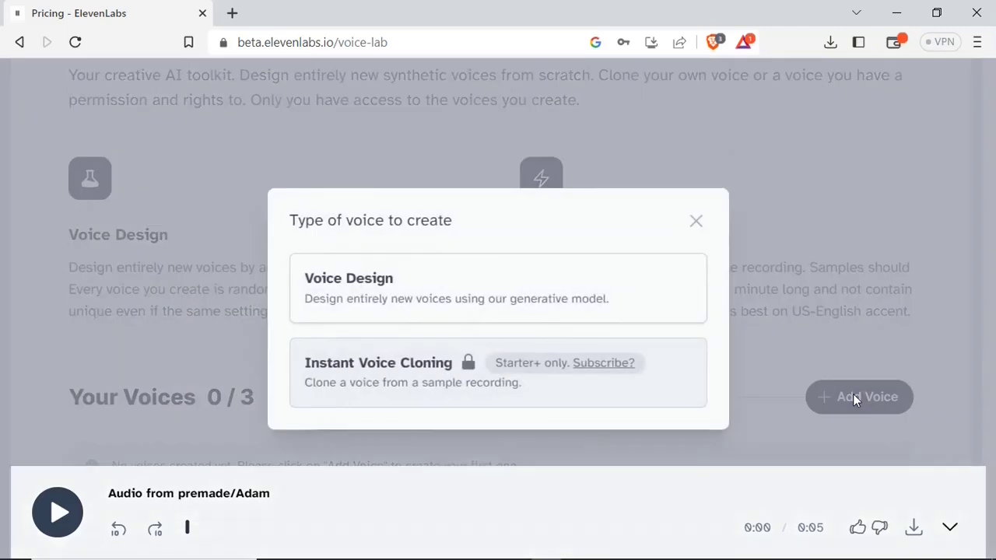
click(427, 299)
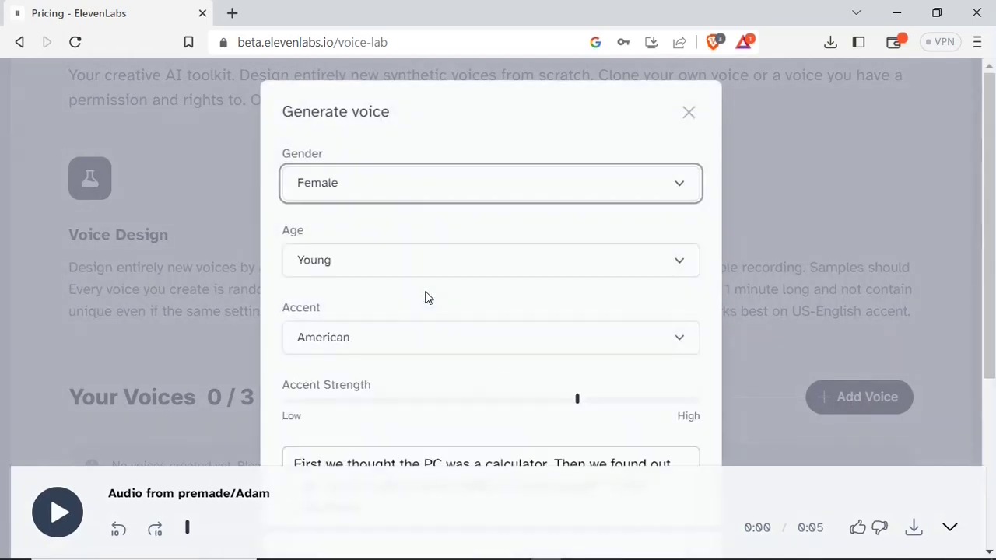
Step: Configure the new voice as Female, Young, with an African accent, and nudge the Accent Strength very slightly
click(465, 186)
click(381, 221)
click(369, 262)
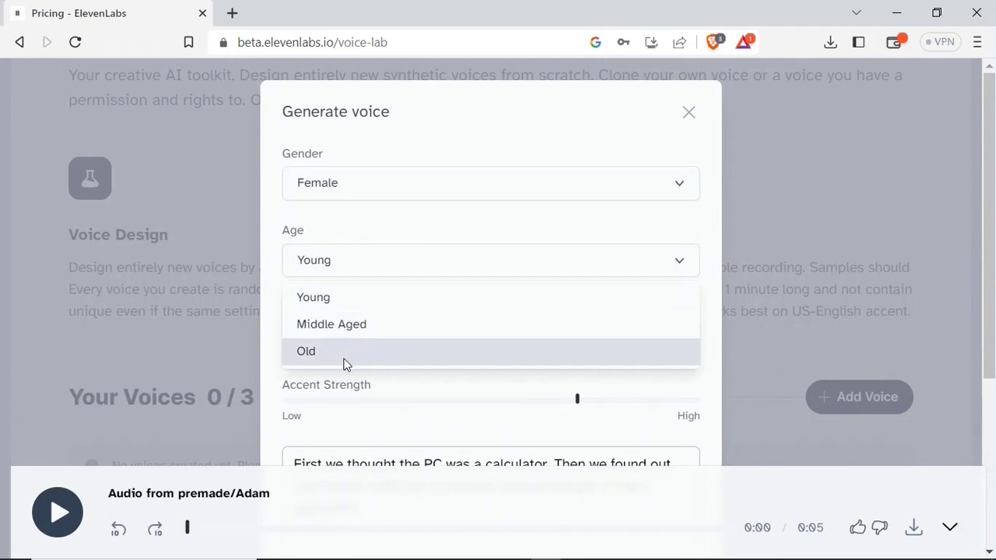
click(374, 302)
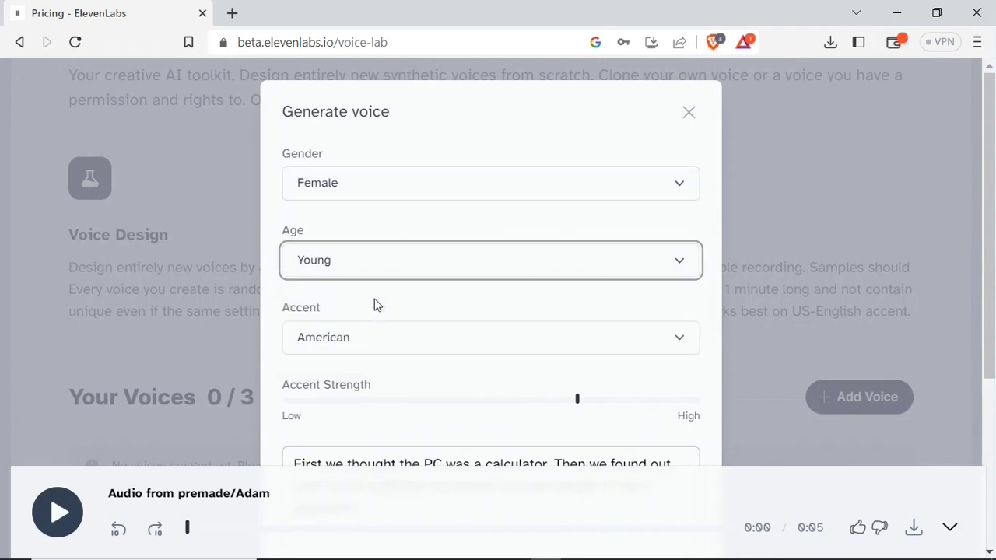
click(414, 345)
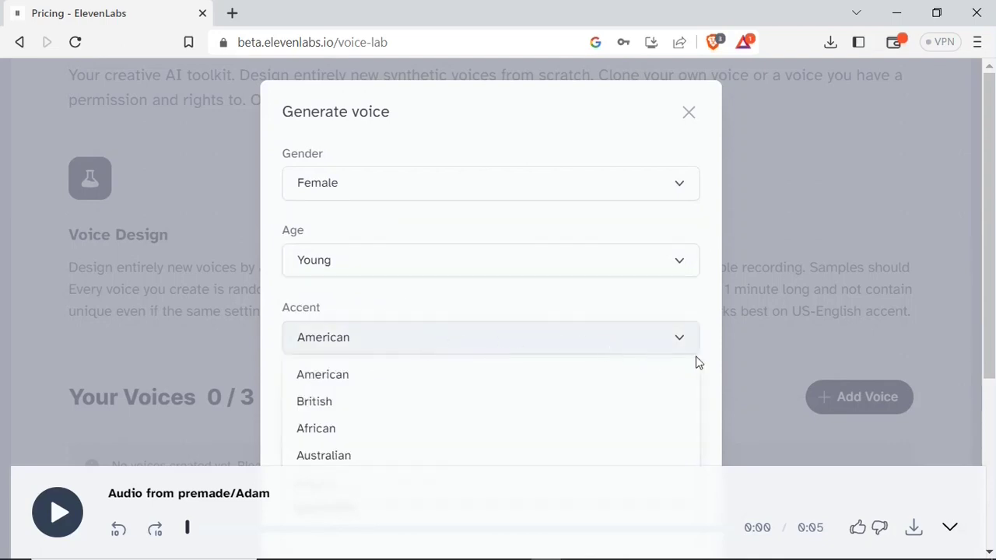
scroll(989, 218, down, 1)
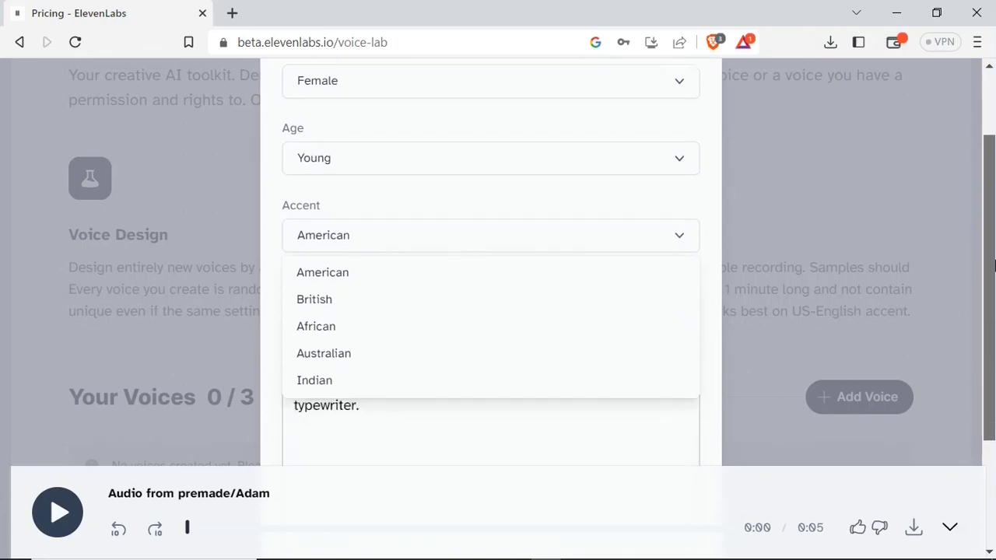
click(396, 328)
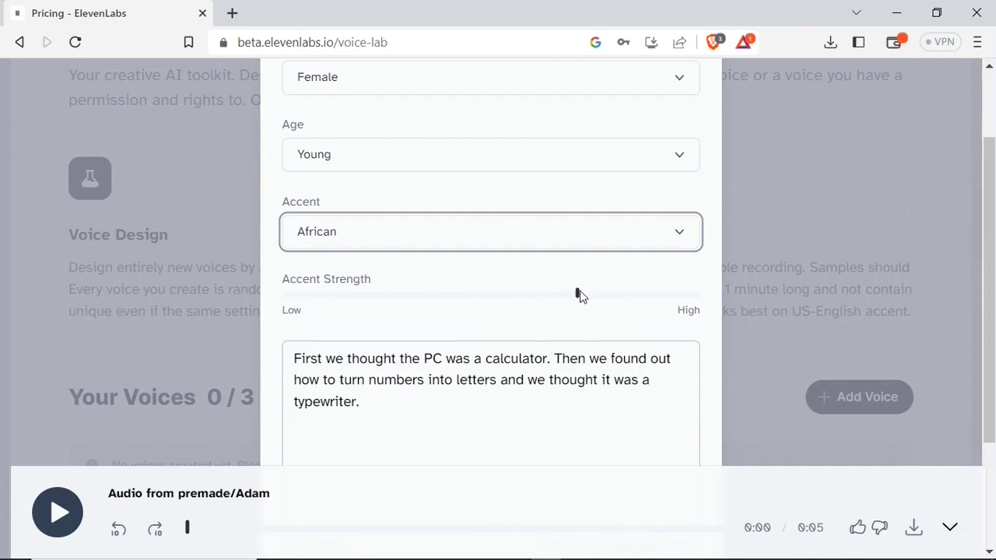
mouse_move(579, 301)
mouse_move(578, 301)
mouse_down()
mouse_move(659, 299)
mouse_move(407, 301)
mouse_move(655, 311)
mouse_move(578, 302)
mouse_up()
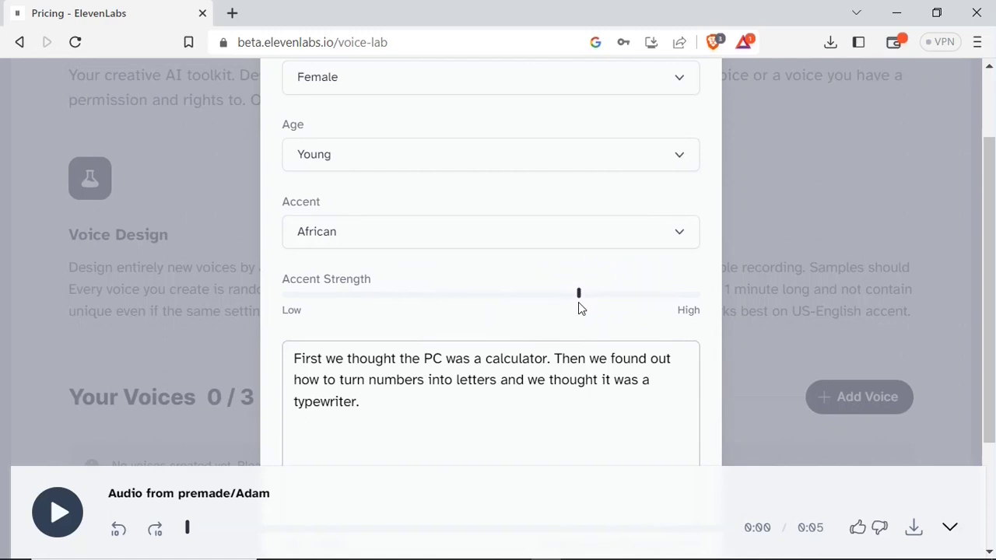
Step: Generate a sample of the designed voice using the default text about the PC being a calculator
drag(989, 240, 993, 345)
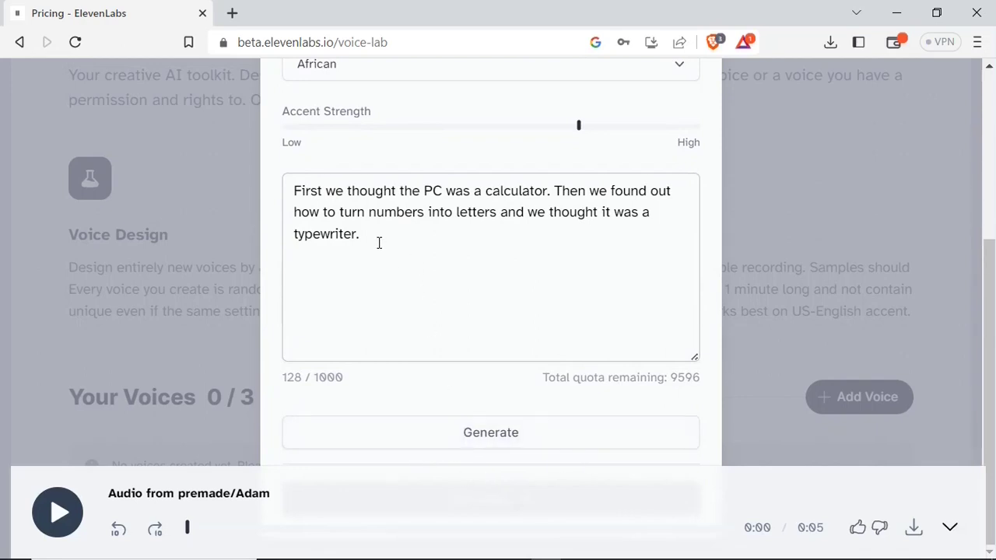
drag(379, 243, 268, 198)
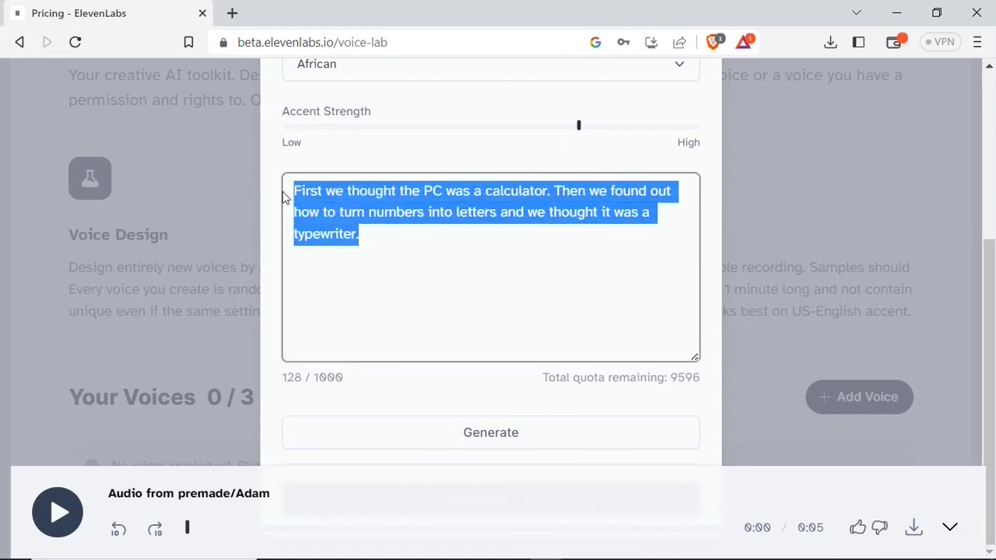
click(459, 434)
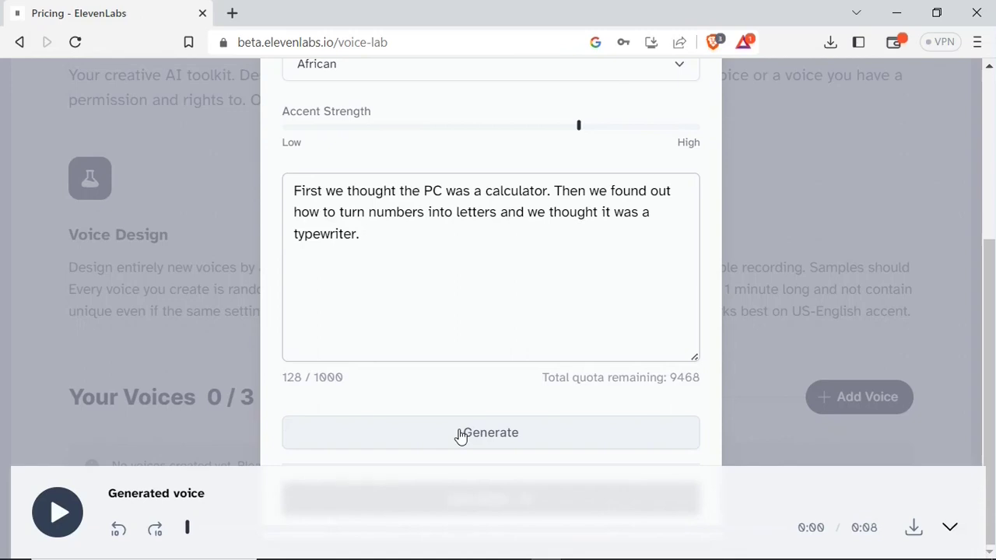
Step: Use the generated voice, name it African Girl, and create it with its age, gender and accent labels
key(ctrl+minus)
key(ctrl+minus)
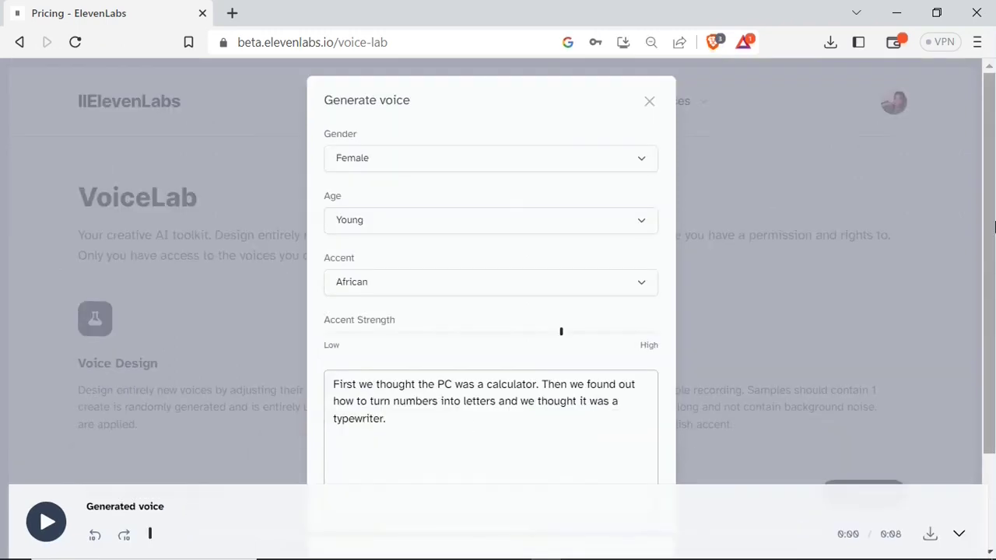
drag(994, 225, 993, 317)
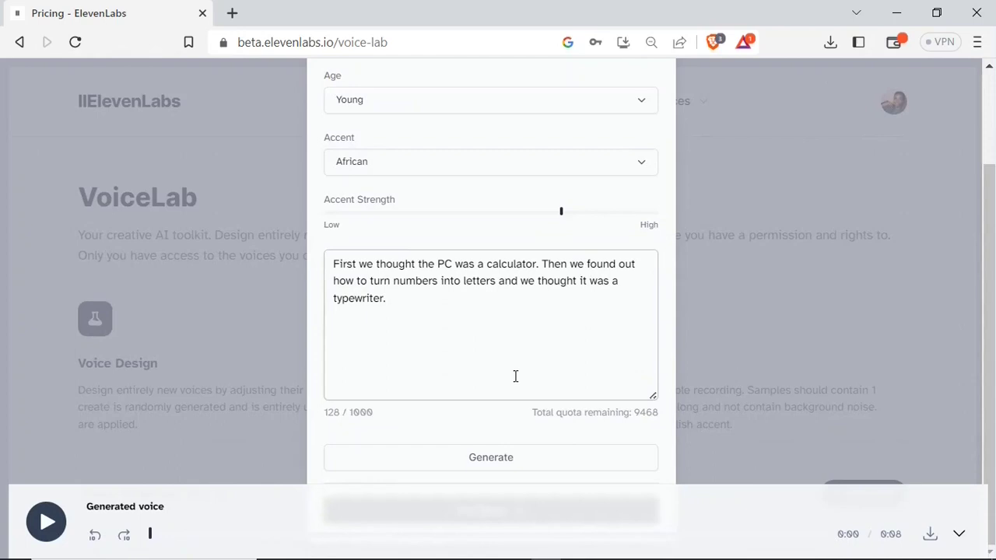
key(ctrl+minus)
key(ctrl+minus)
key(ctrl+minus)
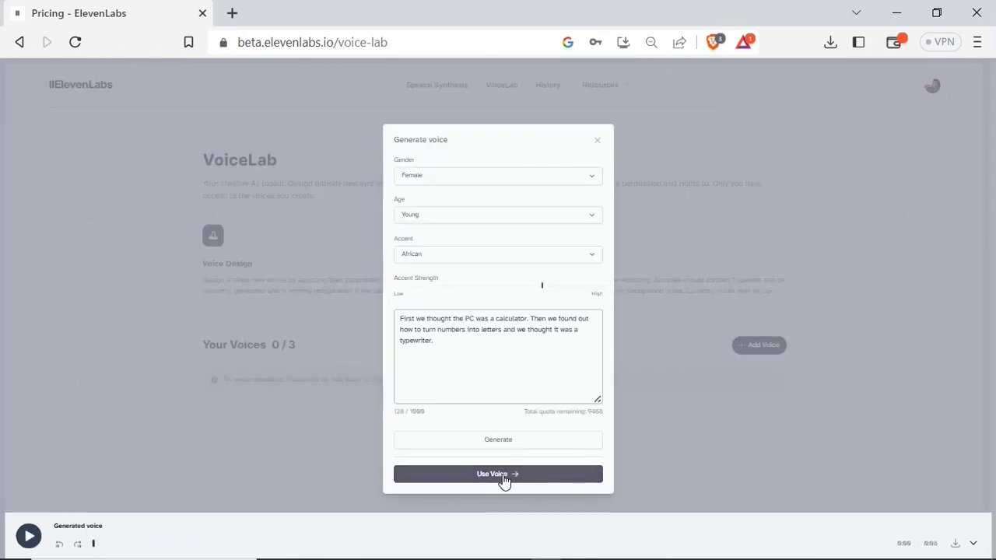
click(502, 475)
key(ctrl+0)
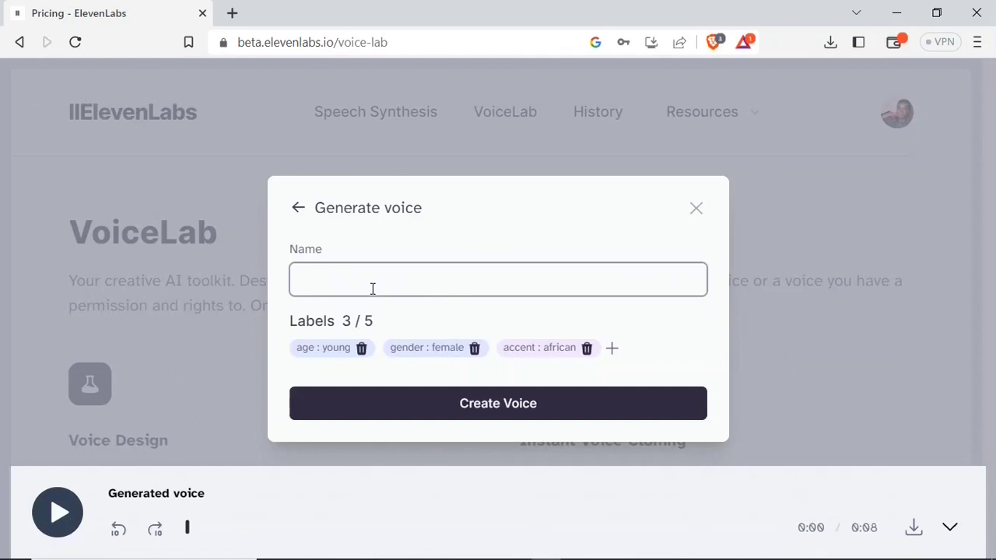
text(African Girl)
click(474, 406)
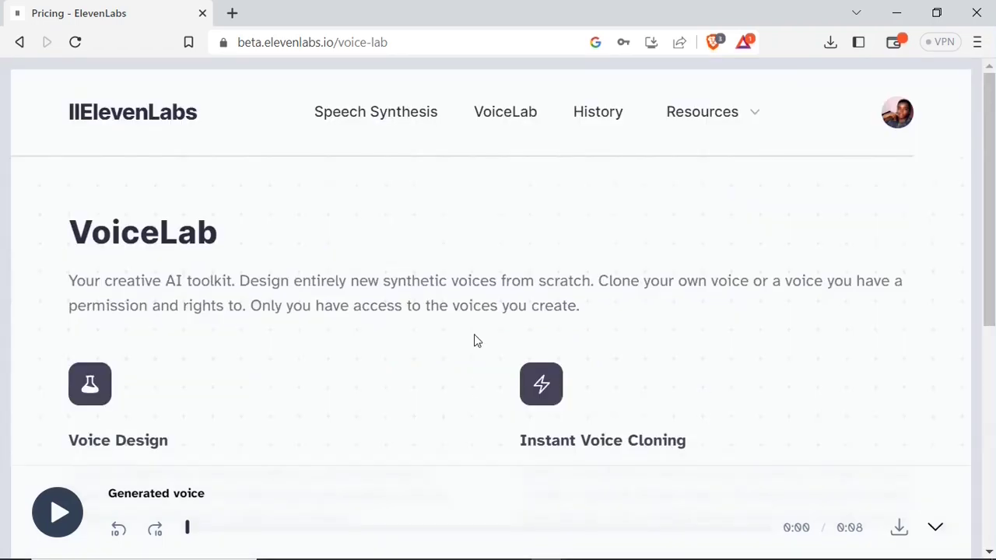
Step: Return to Speech Synthesis, choose the generated/African Girl voice, and generate speech from the existing text
click(354, 114)
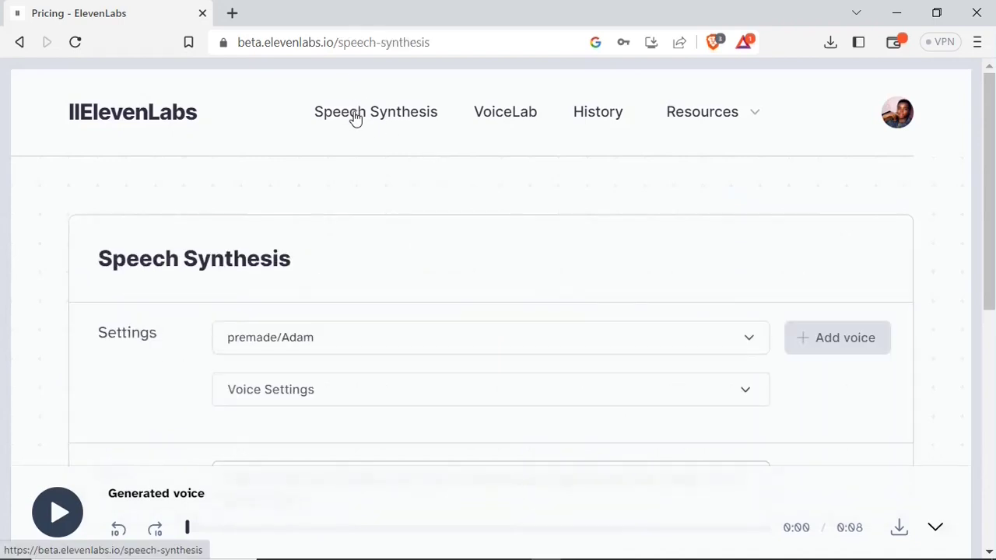
click(745, 342)
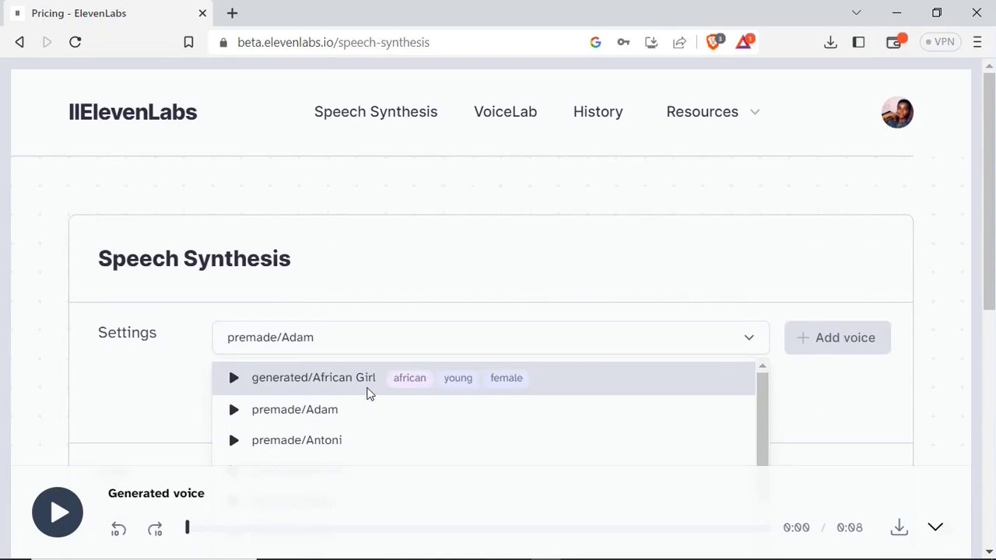
click(368, 392)
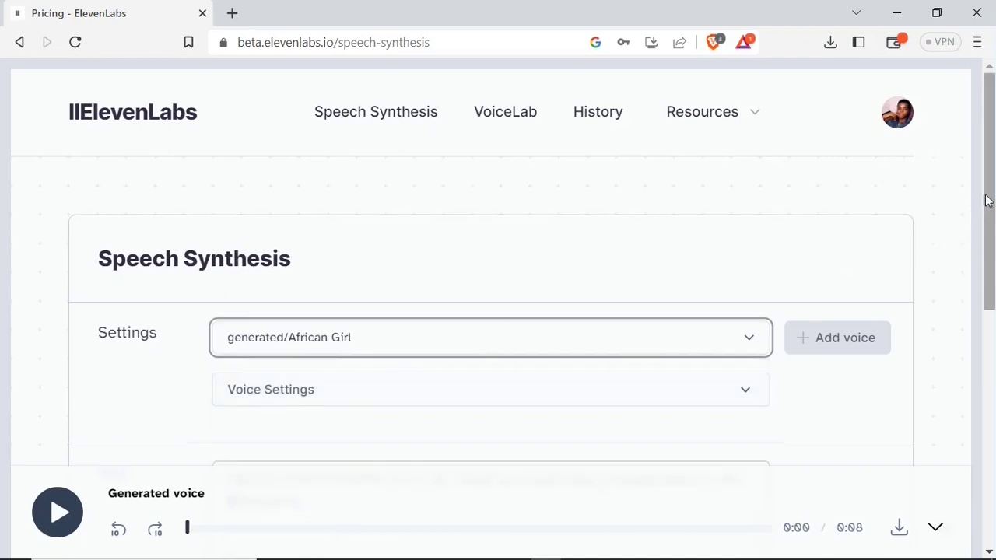
scroll(989, 195, down, 6)
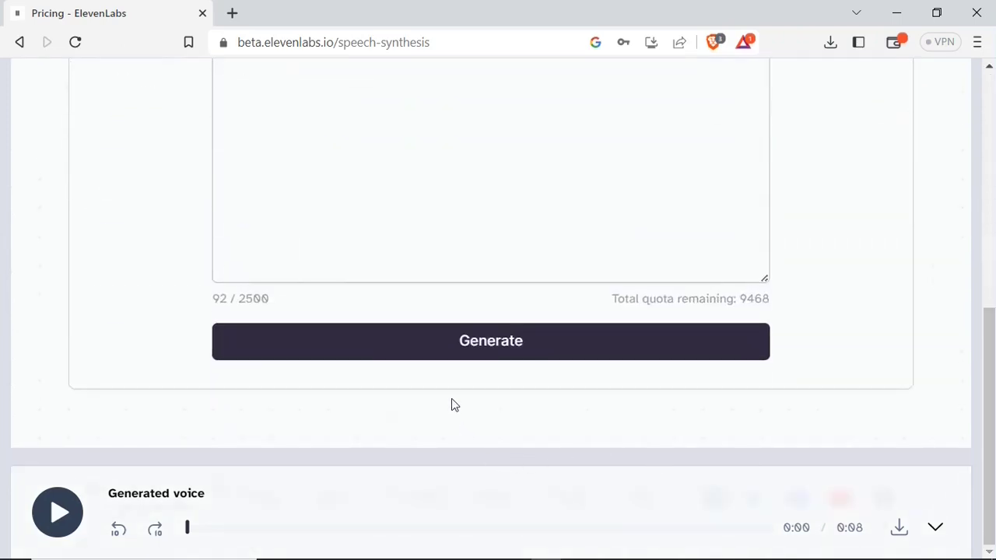
click(488, 350)
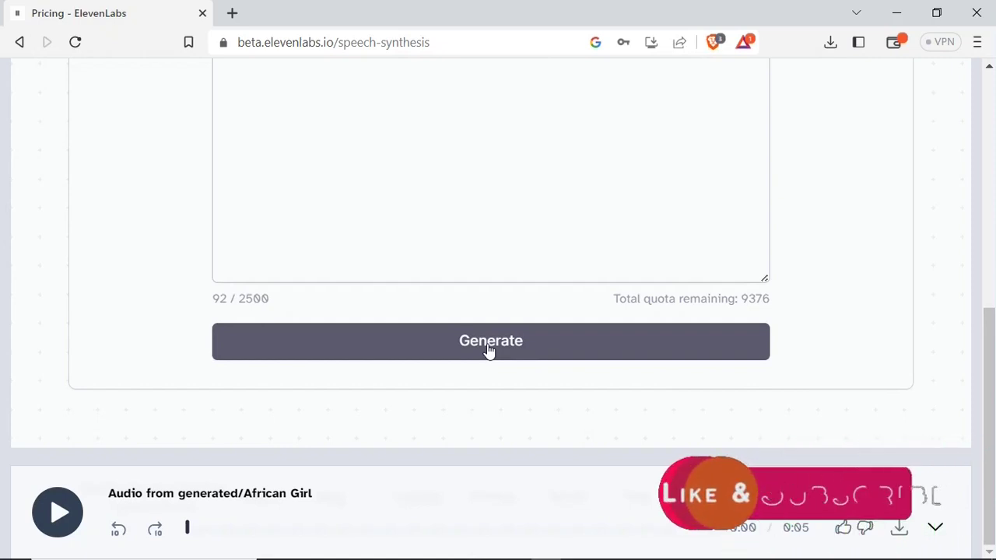
Step: Review the voice types that can be added in VoiceLab, examining the plan and sample requirements for Instant Voice Cloning
drag(989, 442, 989, 207)
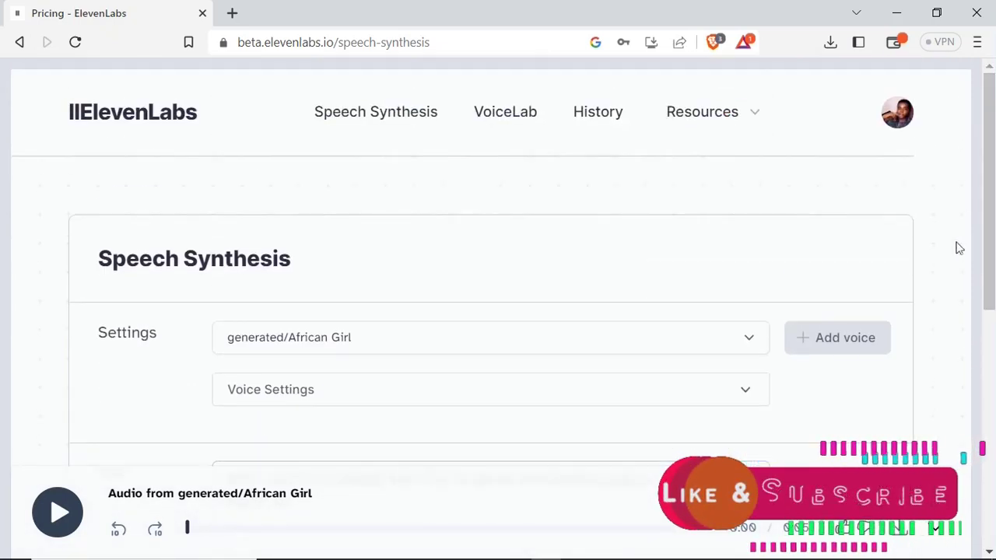
click(833, 342)
drag(988, 191, 988, 327)
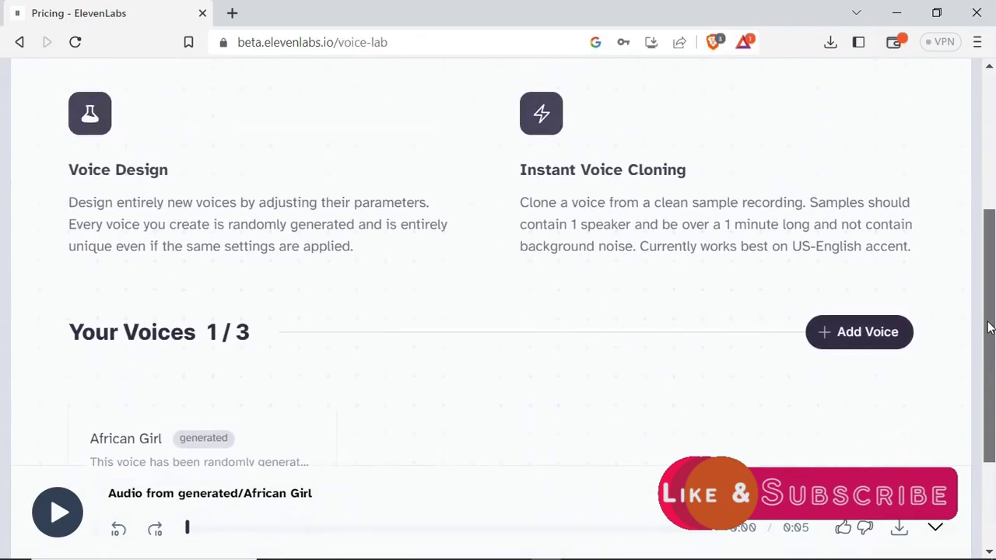
click(848, 334)
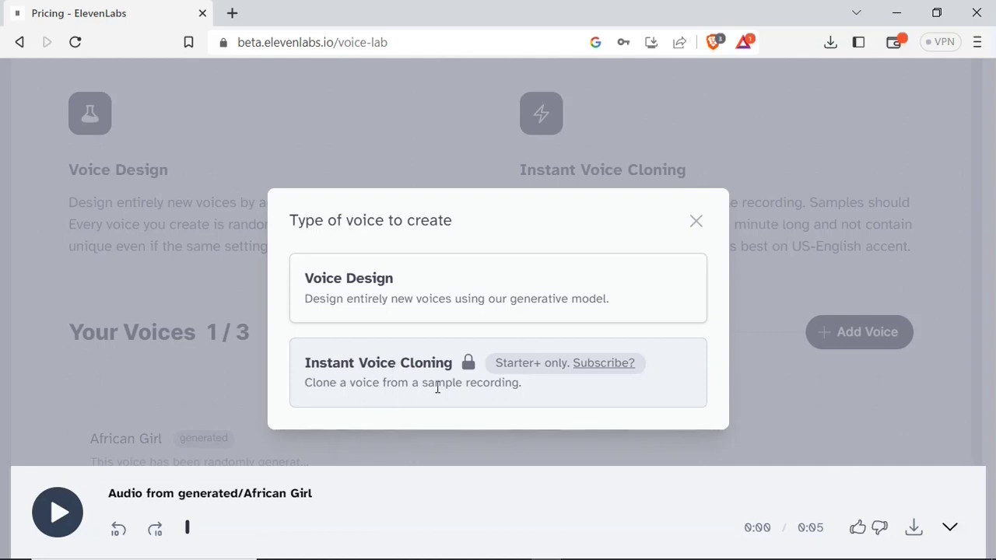
drag(495, 363, 519, 363)
click(518, 363)
double_click(570, 363)
click(697, 223)
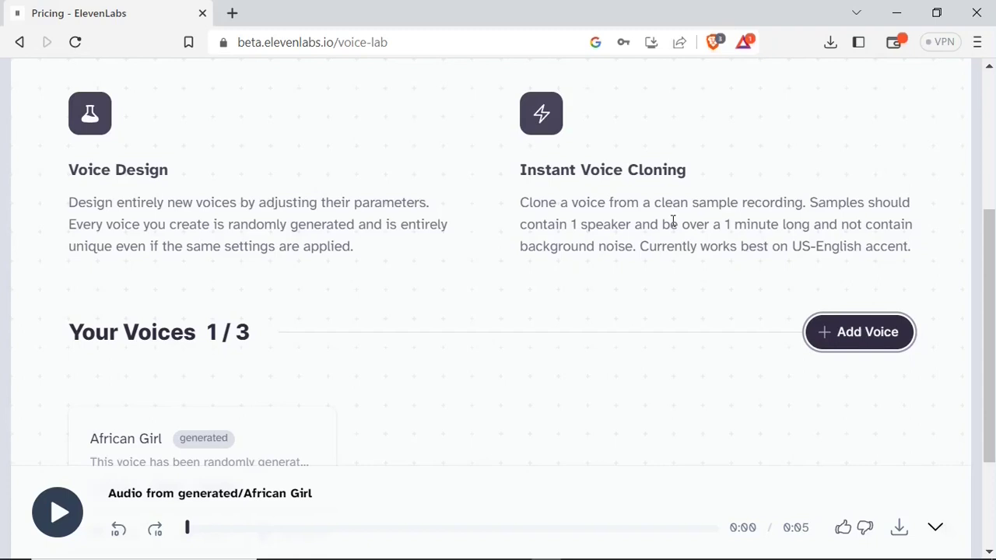
mouse_move(532, 201)
mouse_down()
mouse_move(607, 269)
mouse_move(638, 255)
mouse_up()
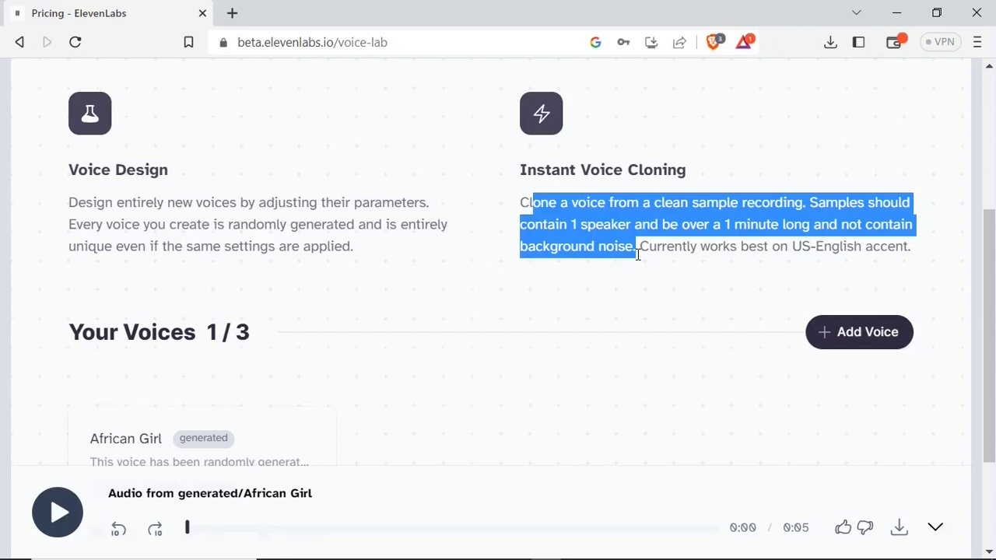
click(626, 291)
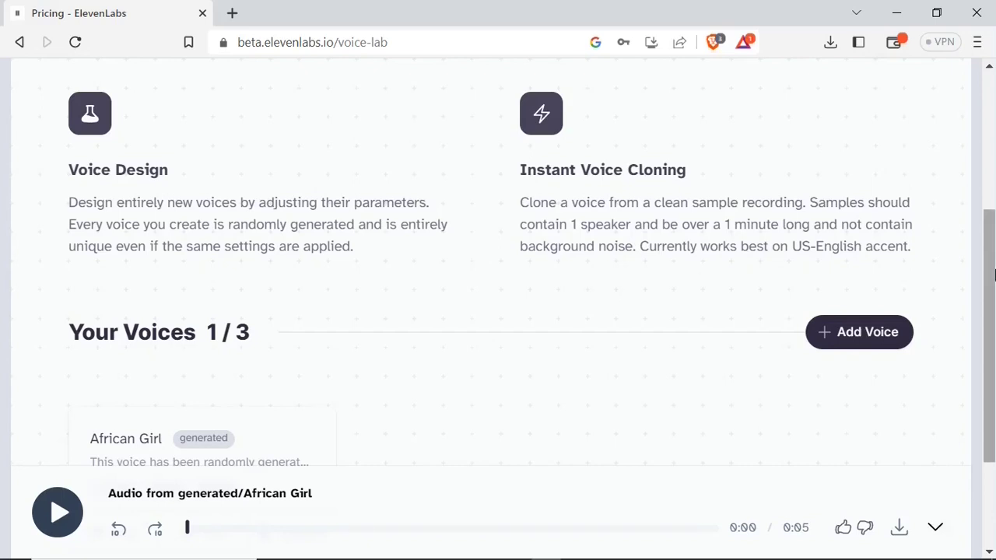
Step: Go back to Speech Synthesis and view the list of available voices
scroll(947, 246, up, 5)
click(358, 121)
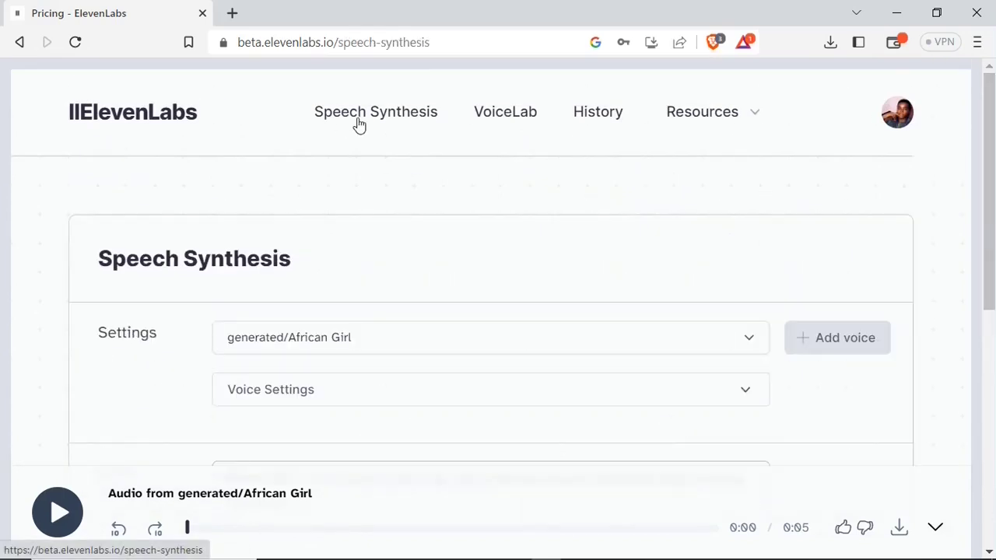
click(495, 337)
click(495, 337)
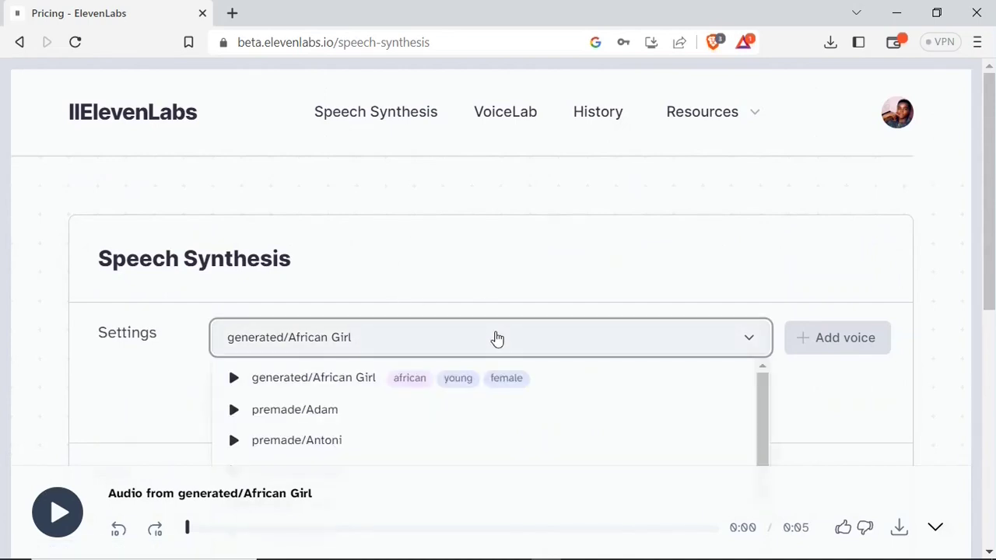
Step: Open the generation history, play the Antoni sample dated 4.25.23, 00:59, and select its row
click(589, 116)
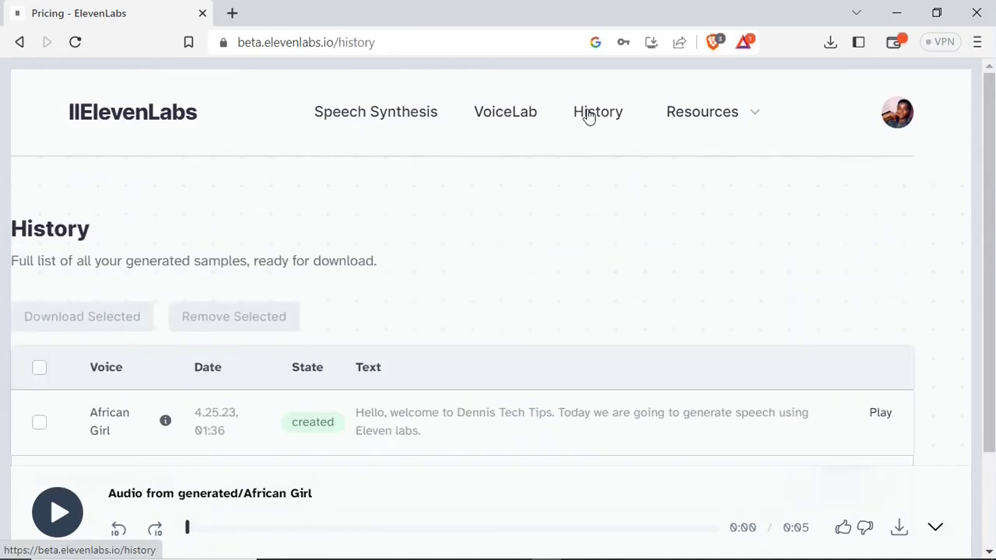
scroll(993, 230, down, 3)
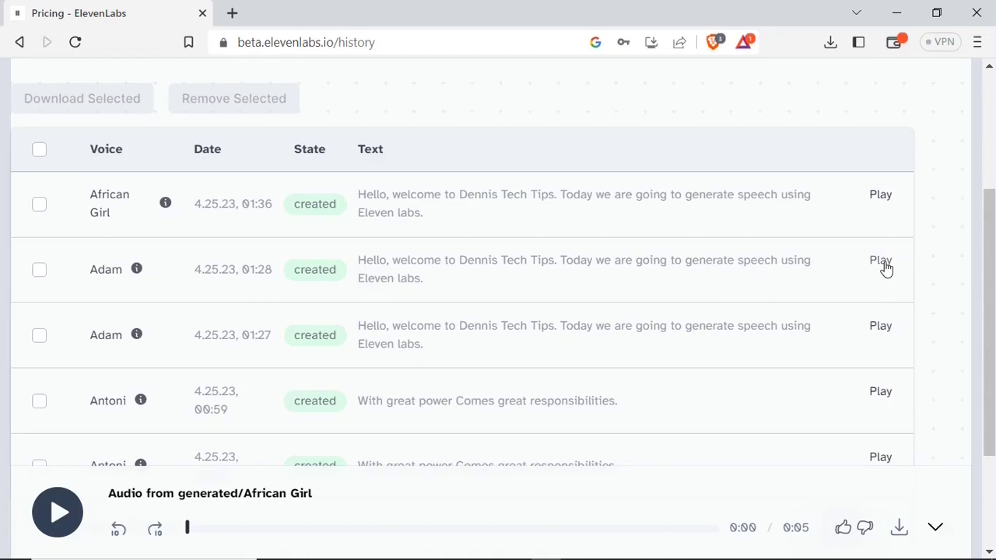
click(878, 394)
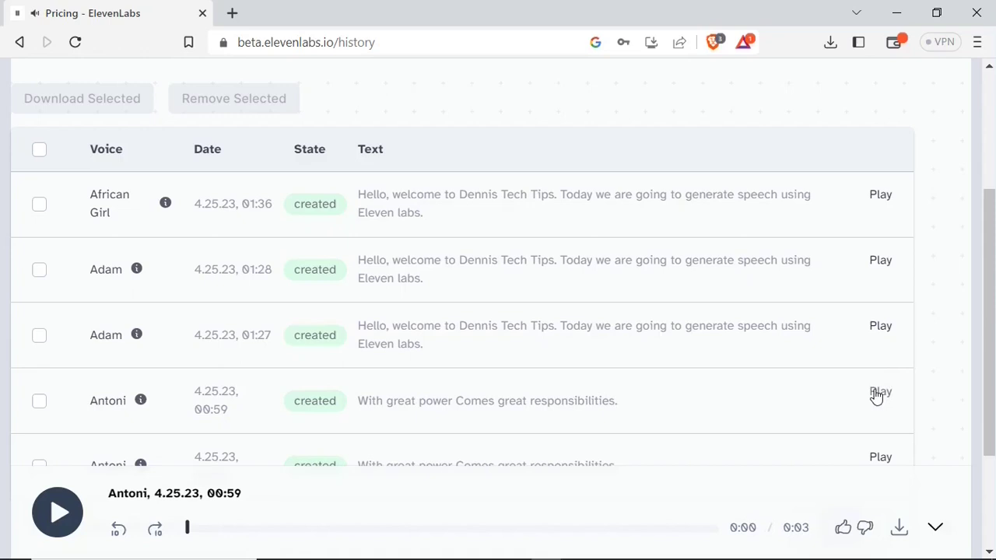
click(40, 403)
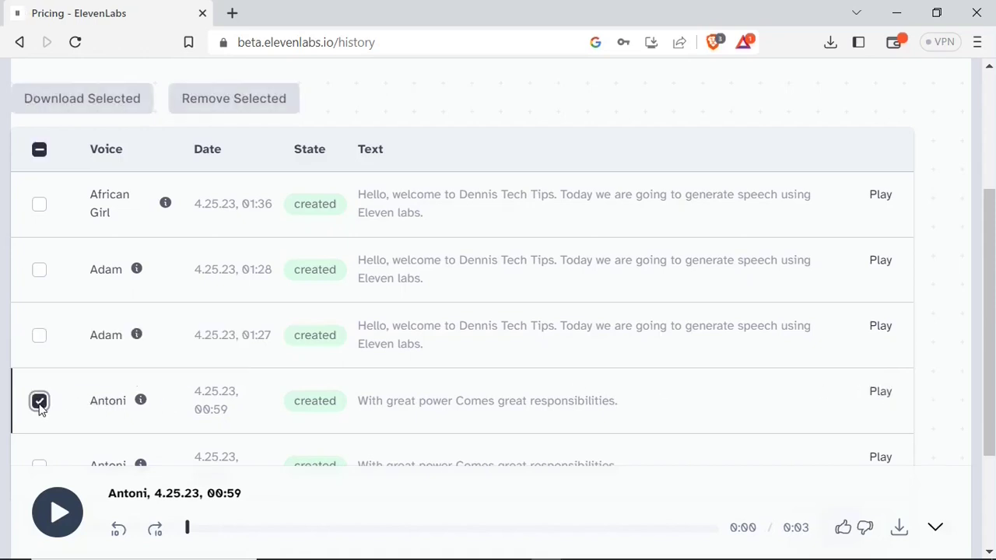